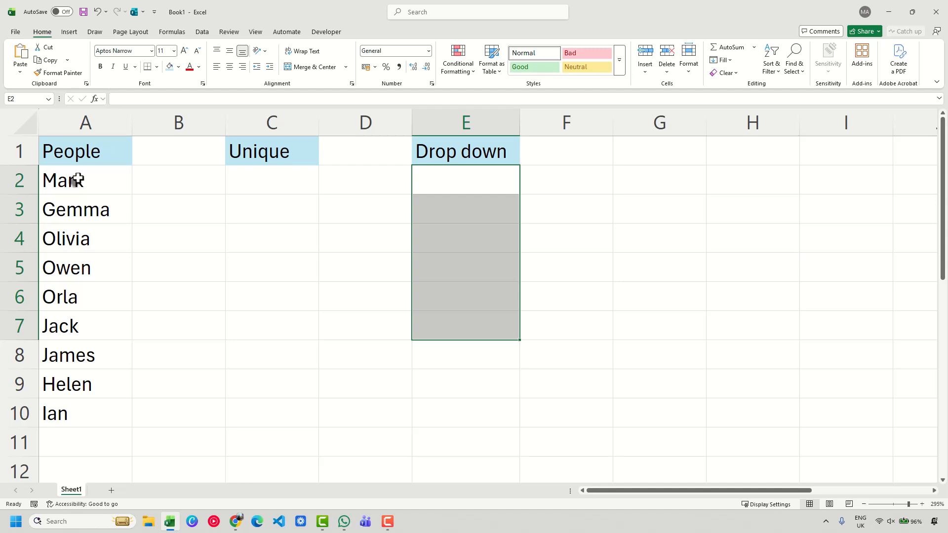
# Step: Enter the formula =UNIQUE(A2:A20) in cell C2 to list the unique values from the People column
pyautogui.moveTo(78, 180); pyautogui.dragTo(80, 410)
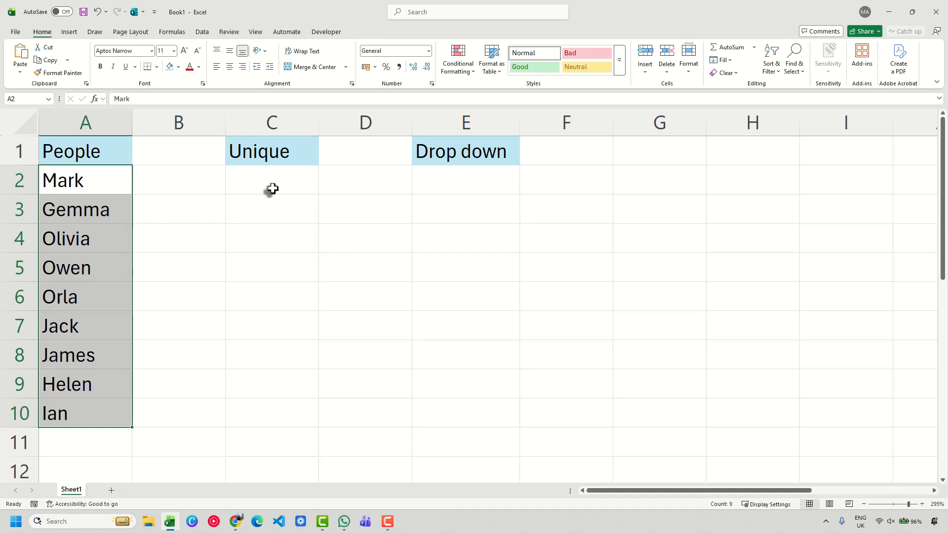
pyautogui.click(272, 190)
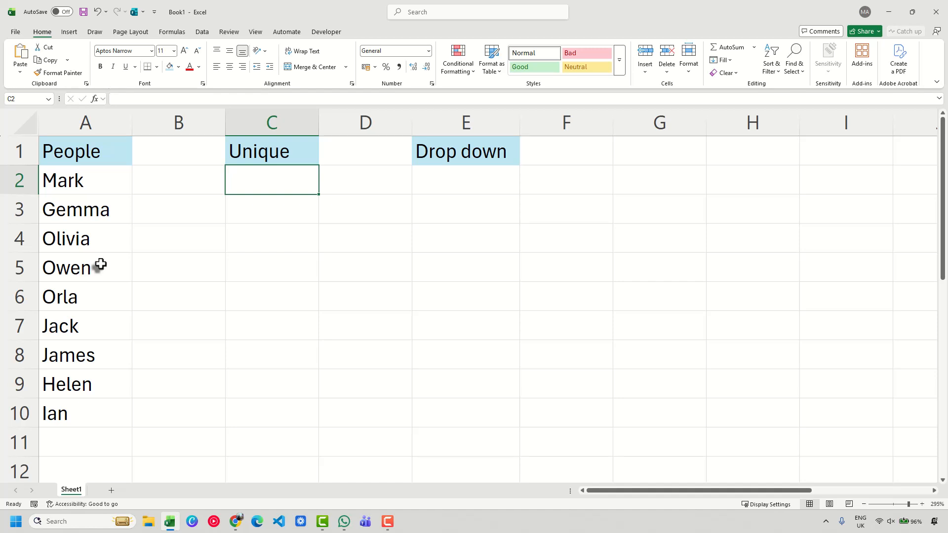
pyautogui.write('=uniq')
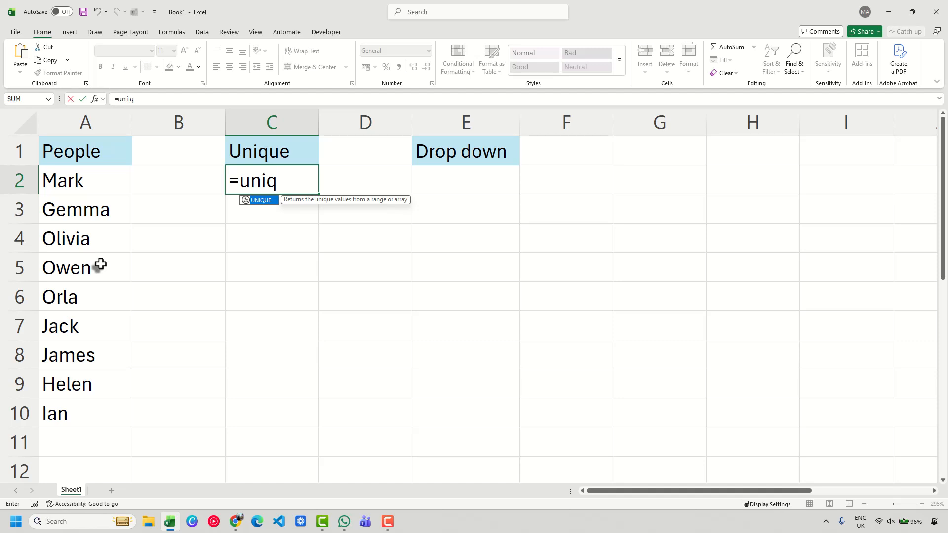
pyautogui.press('Tab')
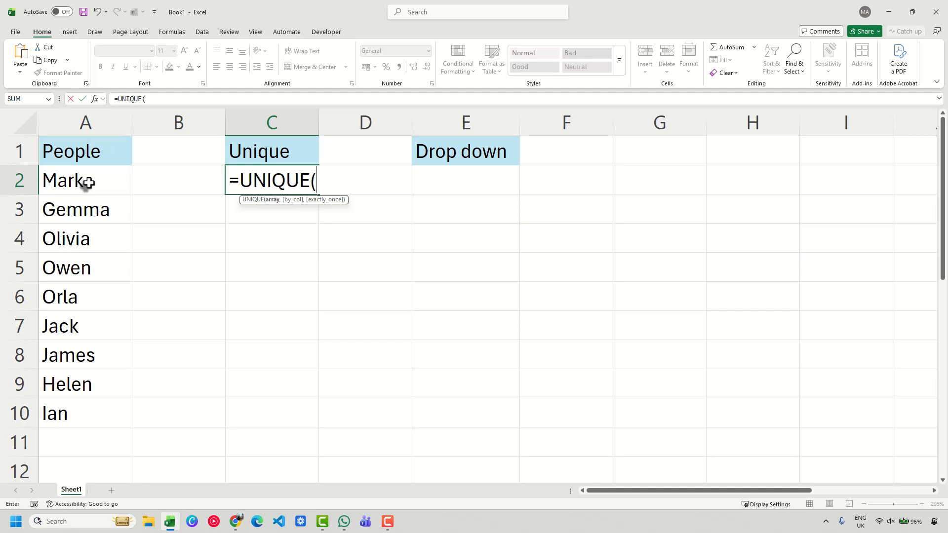
pyautogui.moveTo(88, 183); pyautogui.dragTo(89, 408)
pyautogui.scroll(-4, 85, 409)
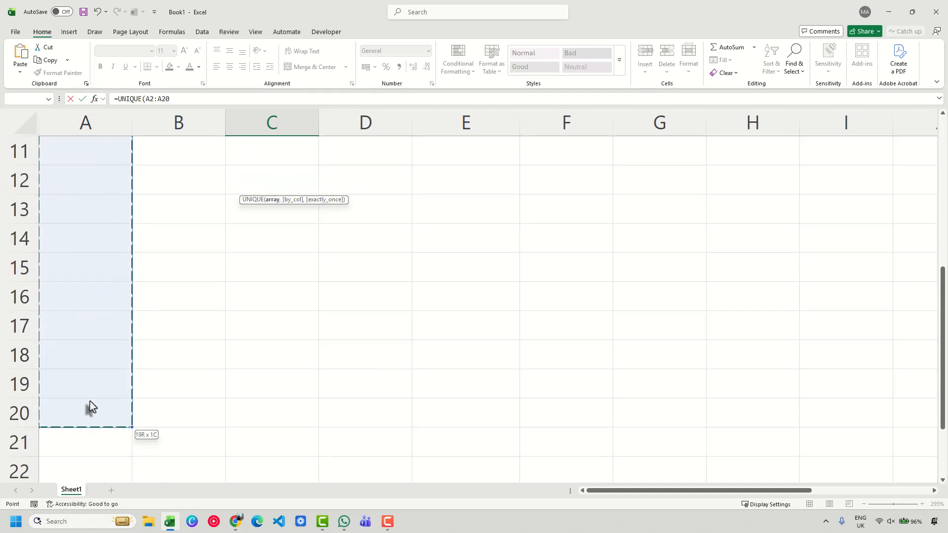
pyautogui.scroll(4, 93, 367)
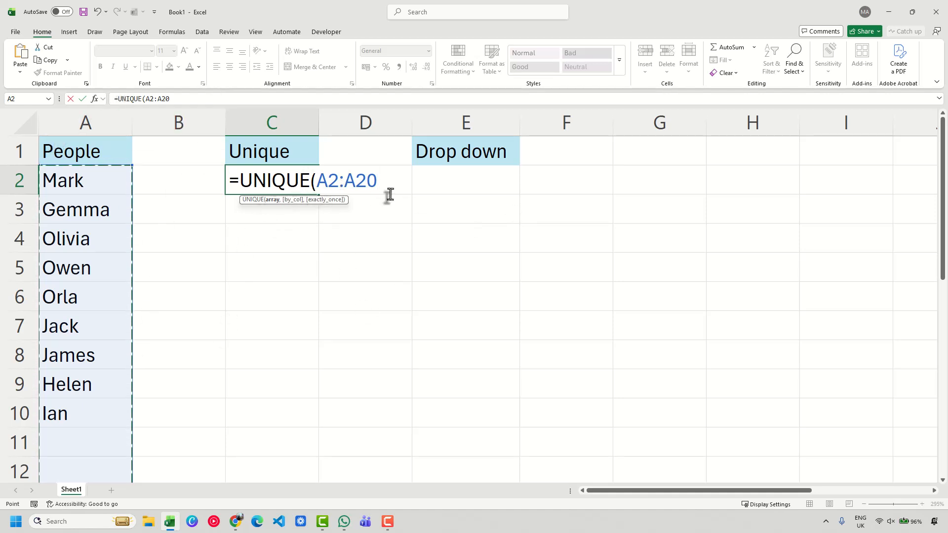
pyautogui.write(')')
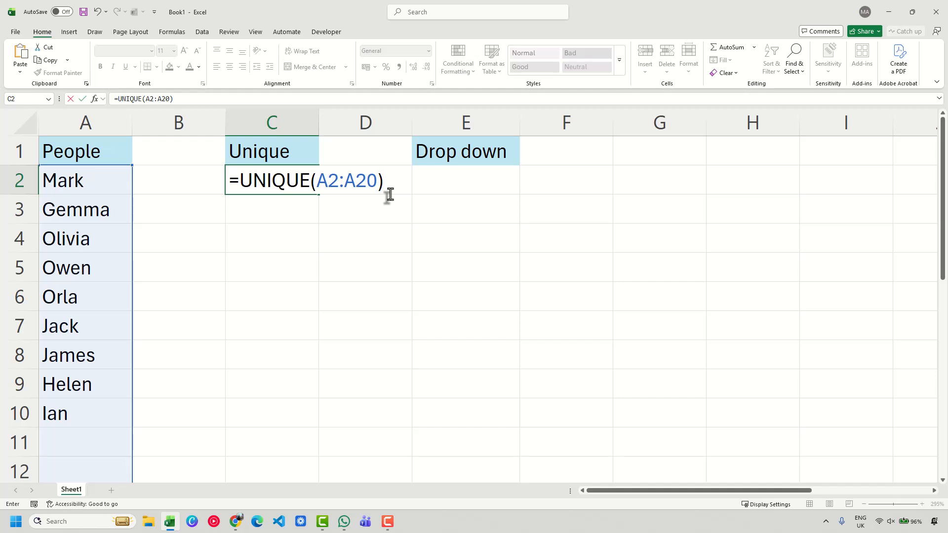
pyautogui.press('Return')
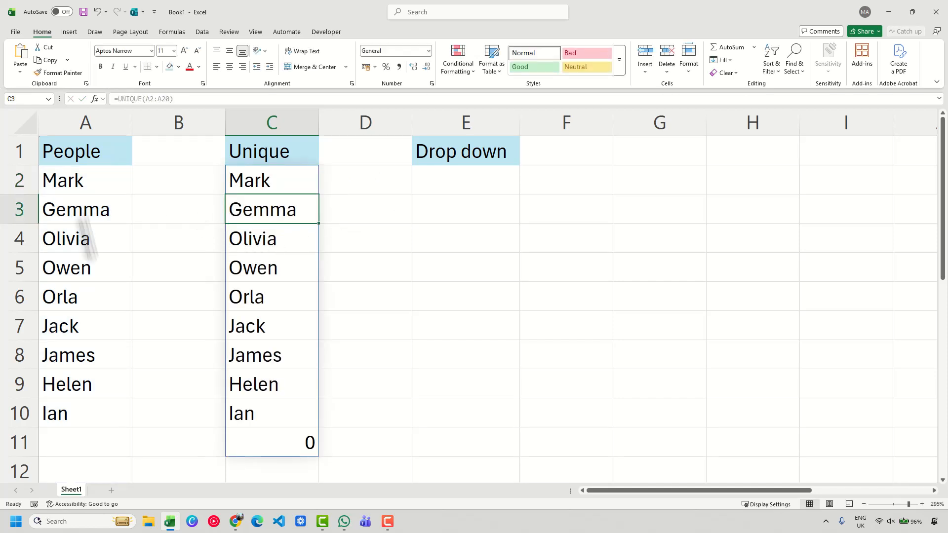
# Step: Shade the People range A2:A20 with a light grey fill
pyautogui.moveTo(101, 181); pyautogui.dragTo(84, 459)
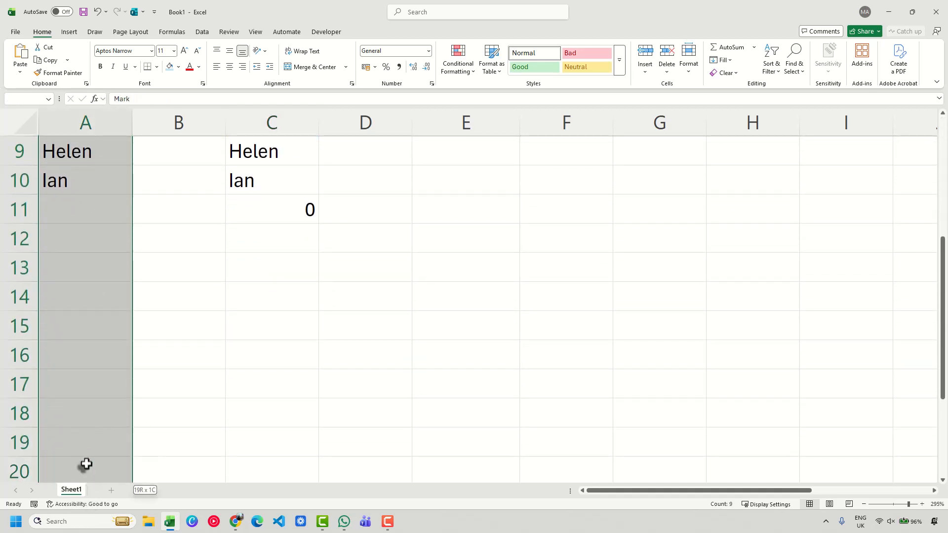
pyautogui.click(179, 67)
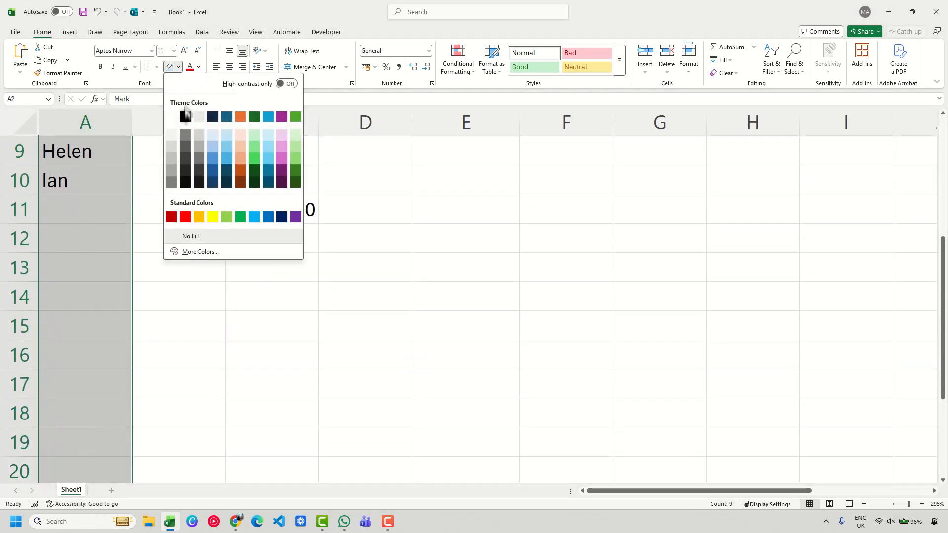
pyautogui.click(196, 149)
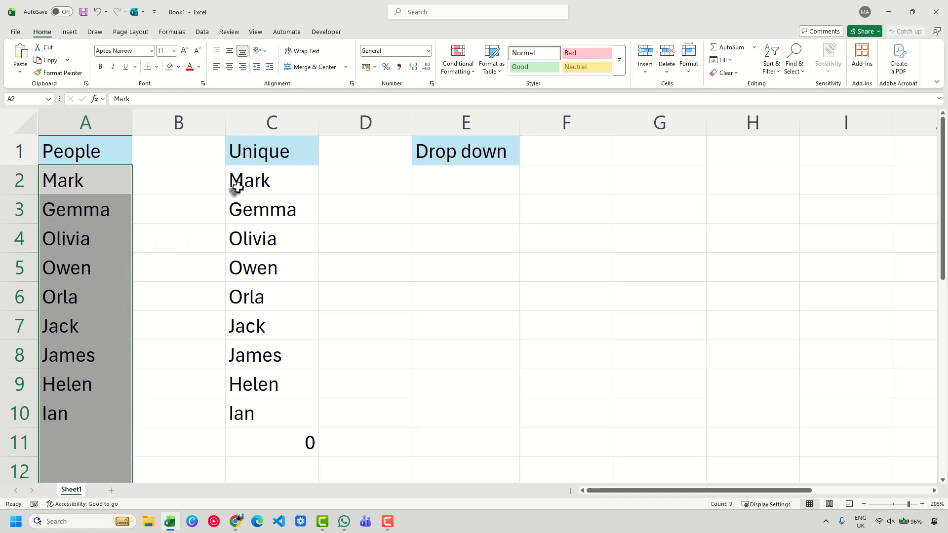
# Step: Wrap the formula in C2 in TRIM so it reads =TRIM(UNIQUE(A2:A20))
pyautogui.click(274, 180)
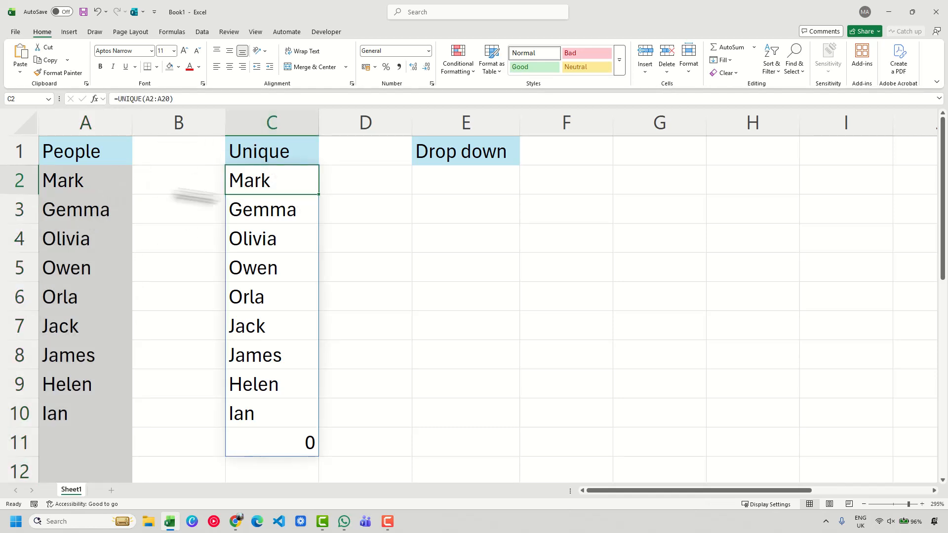
pyautogui.scroll(-8, 93, 257)
pyautogui.scroll(3, 91, 268)
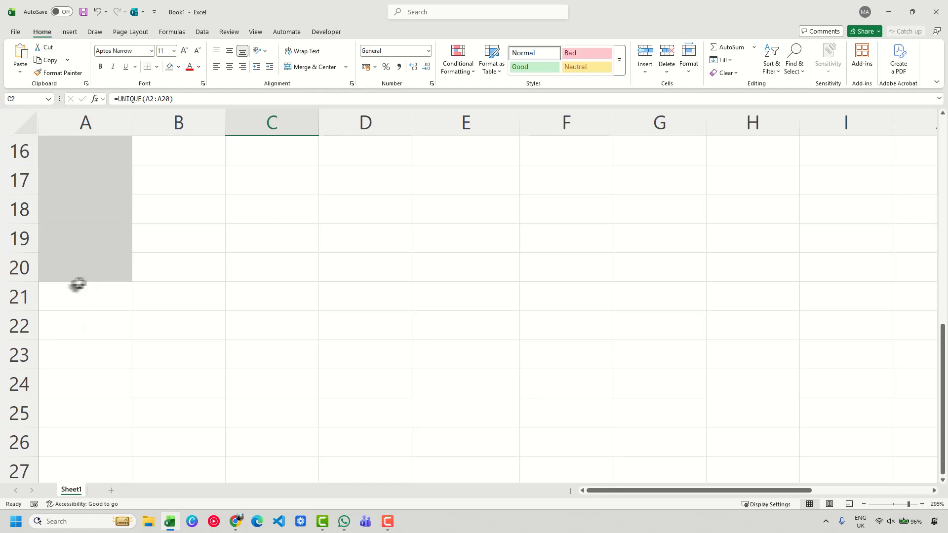
pyautogui.scroll(5, 260, 282)
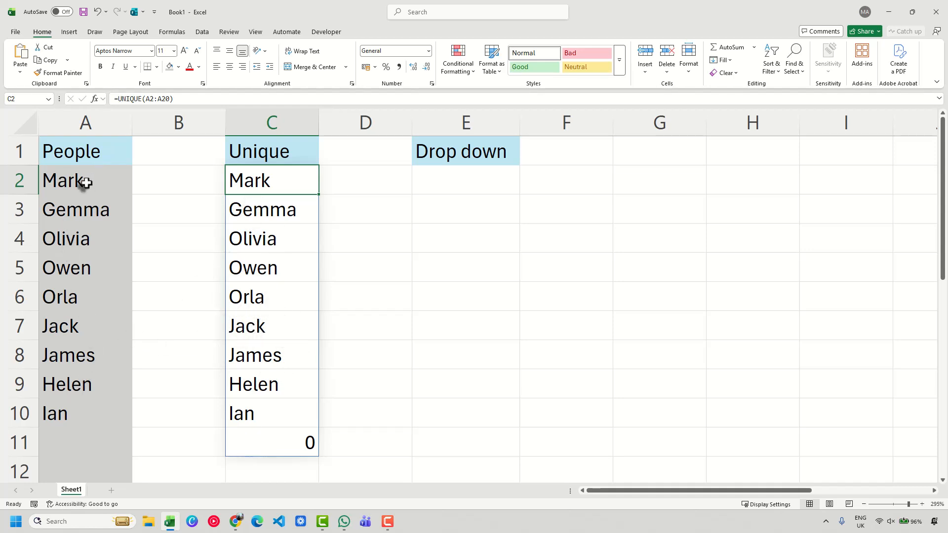
pyautogui.scroll(-6, 85, 446)
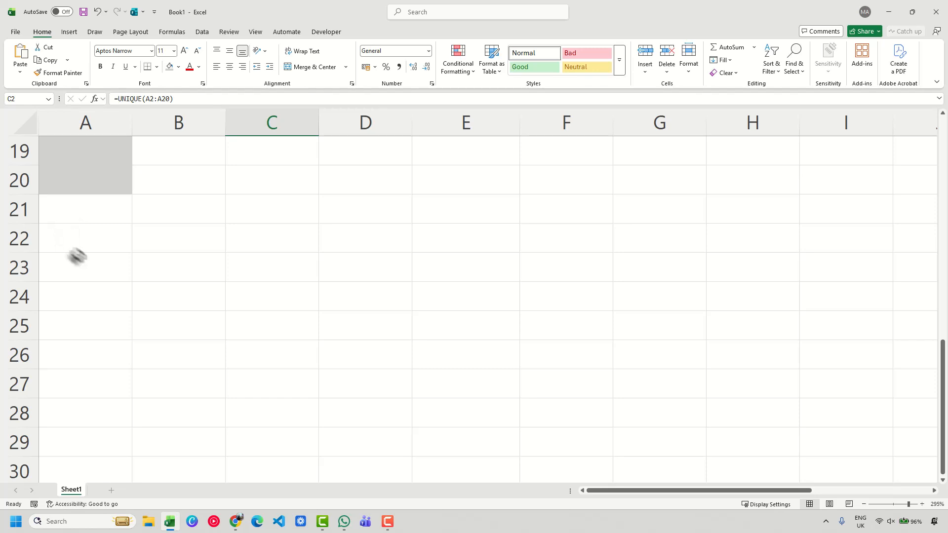
pyautogui.scroll(6, 101, 286)
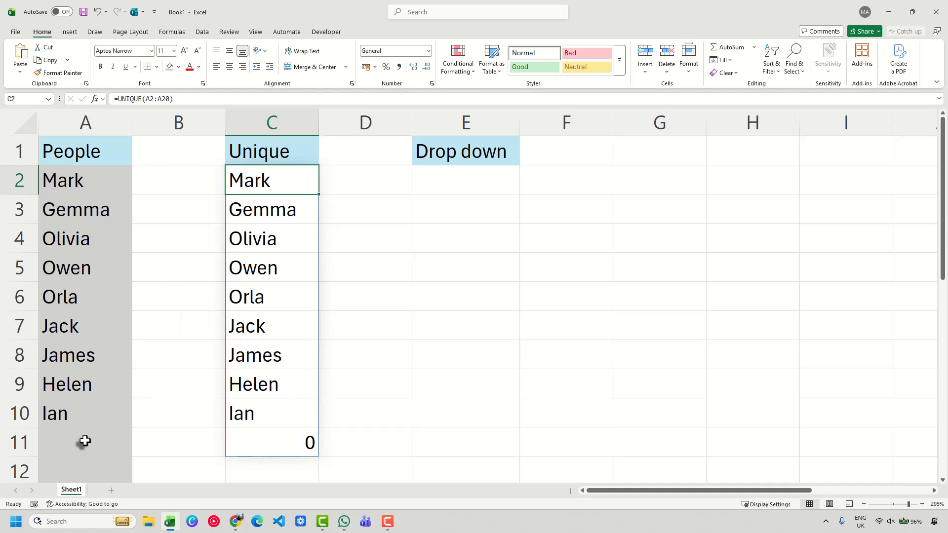
pyautogui.click(117, 100)
pyautogui.write('trim')
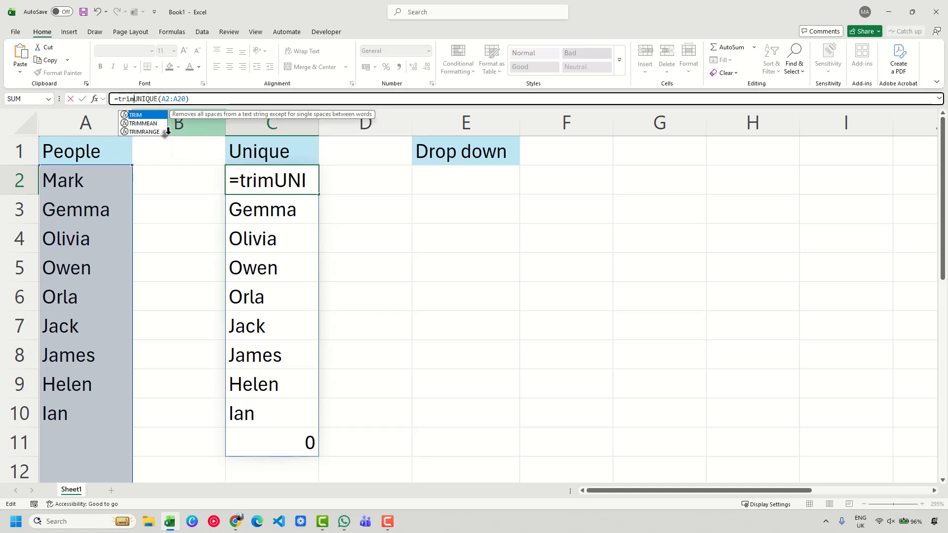
pyautogui.press('Tab')
pyautogui.click(197, 100)
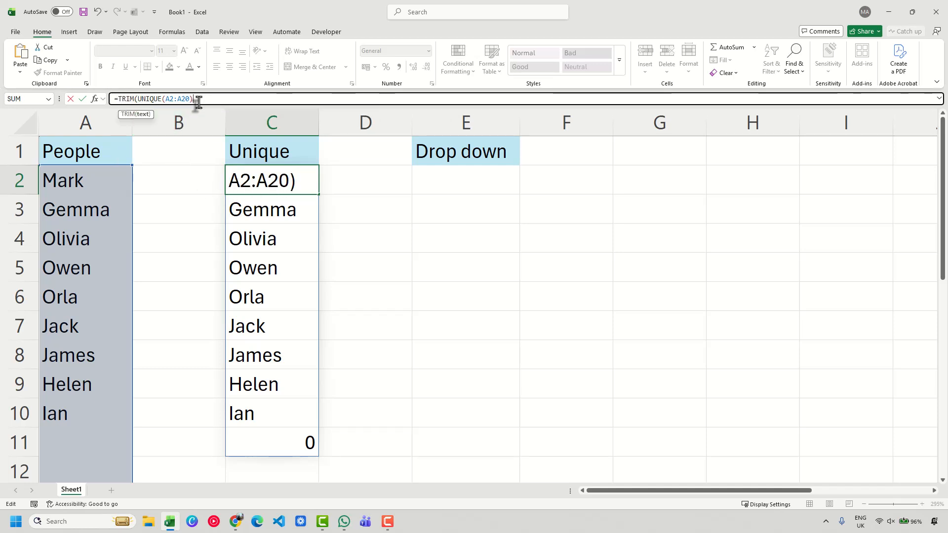
pyautogui.press('Return')
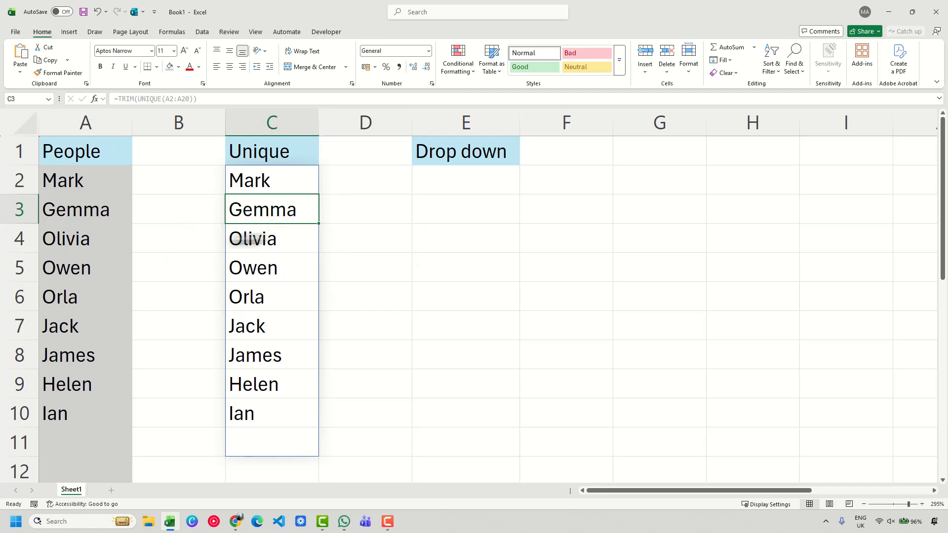
# Step: Apply list data validation to cell E2 with the spill reference =$C2# as its source
pyautogui.click(463, 187)
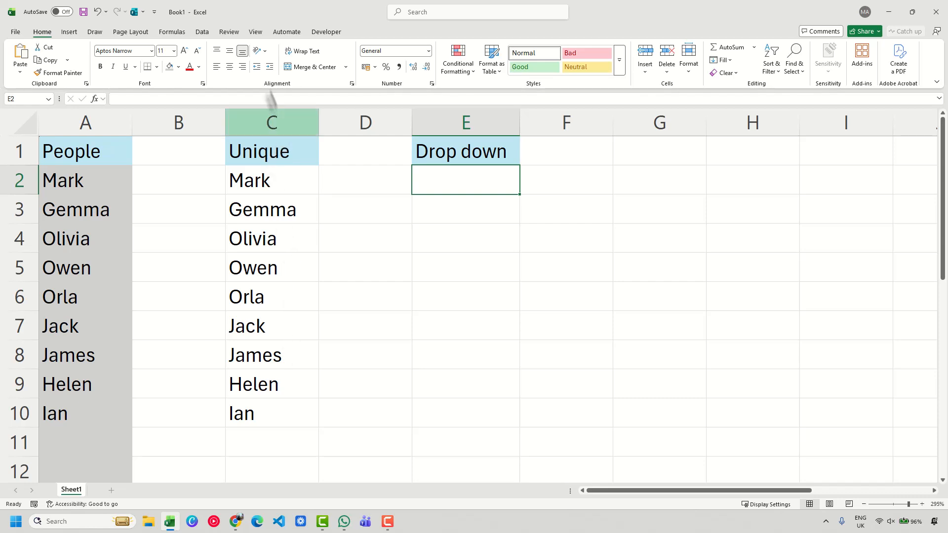
pyautogui.click(203, 33)
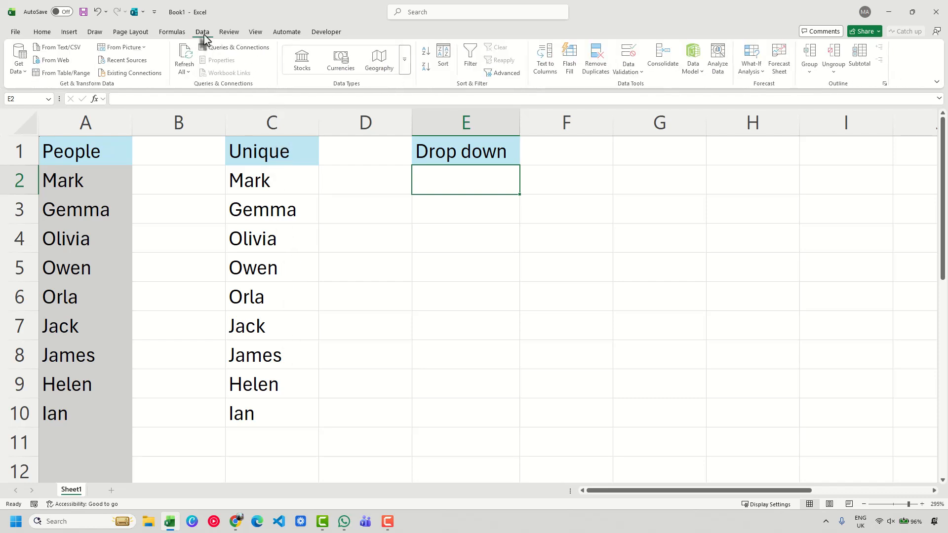
pyautogui.click(629, 71)
pyautogui.click(642, 89)
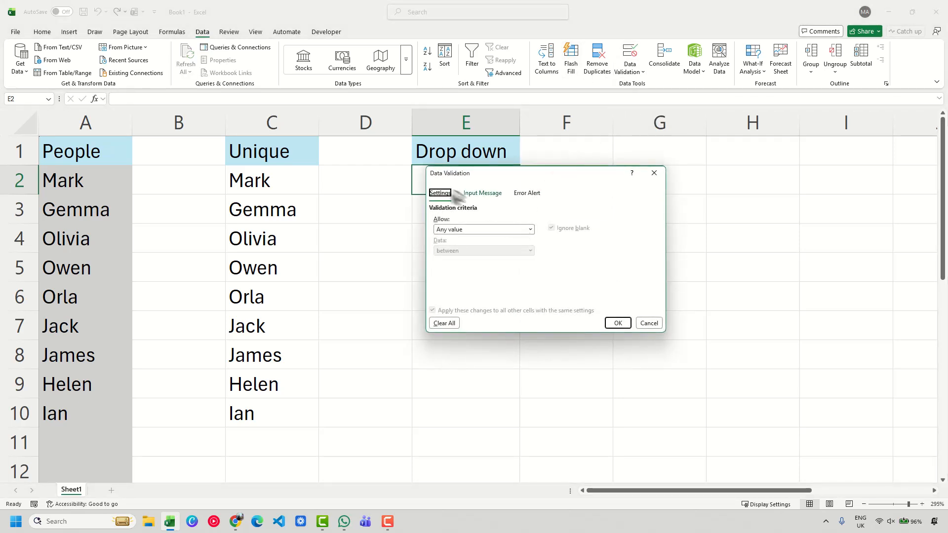
pyautogui.click(530, 230)
pyautogui.click(440, 270)
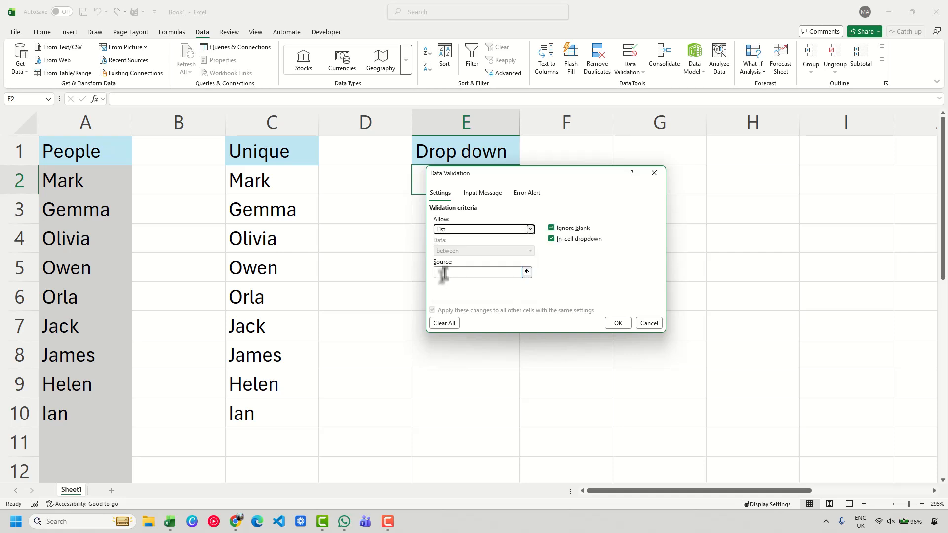
pyautogui.moveTo(471, 183); pyautogui.dragTo(669, 150)
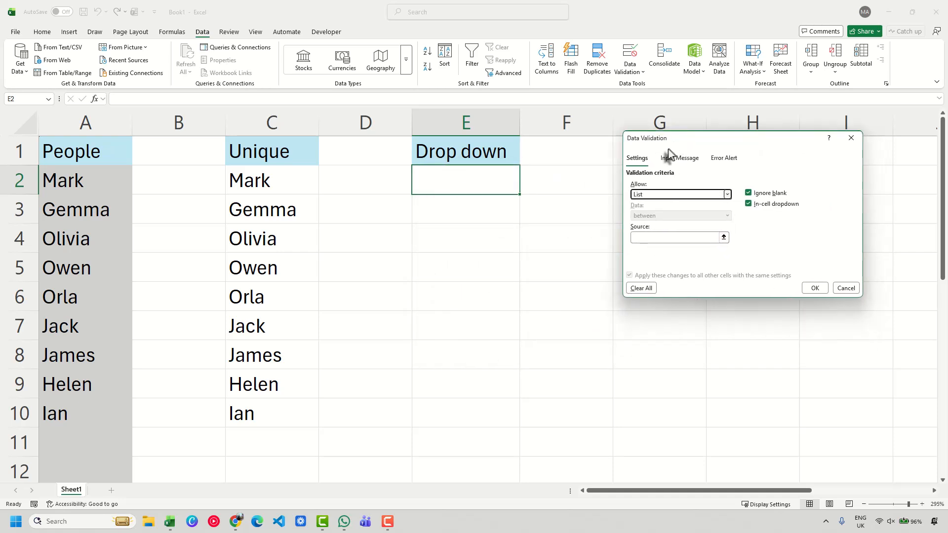
pyautogui.click(724, 238)
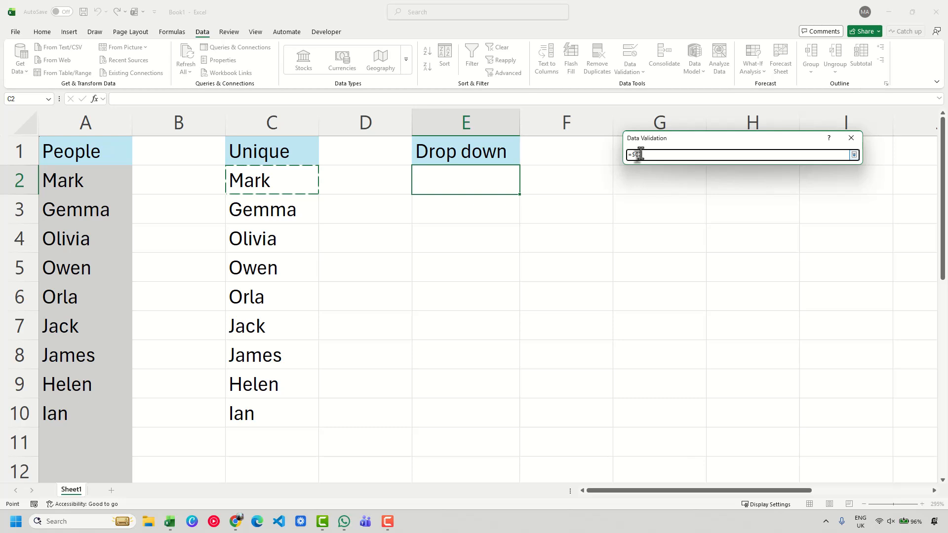
pyautogui.write('#')
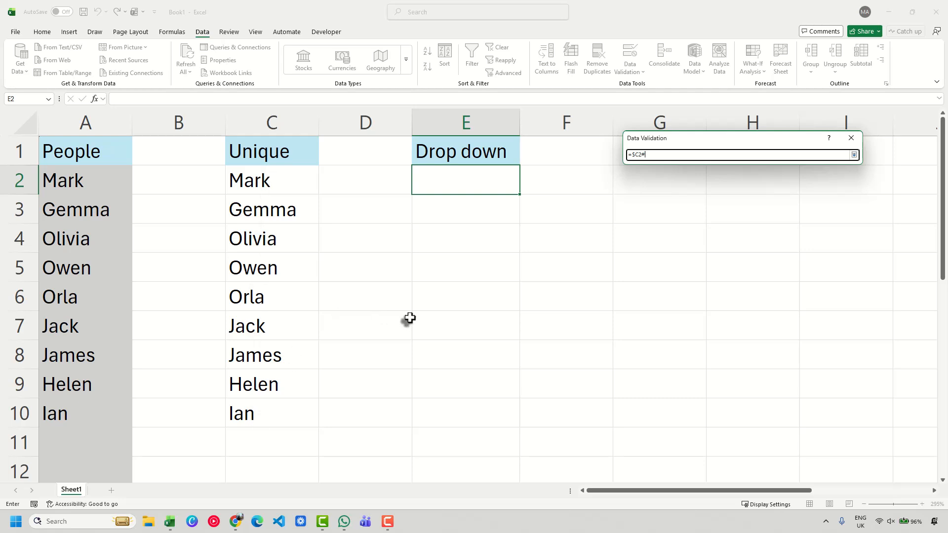
pyautogui.press('Return')
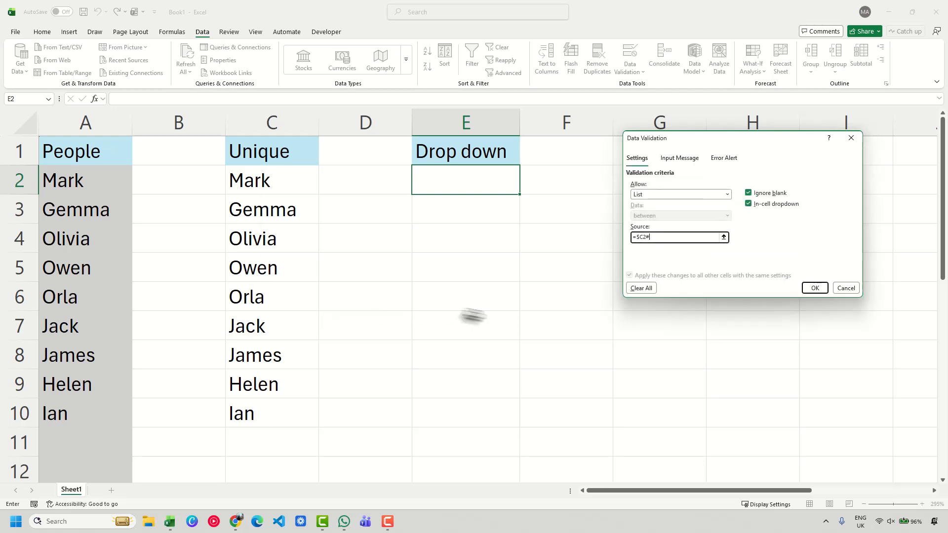
pyautogui.click(814, 288)
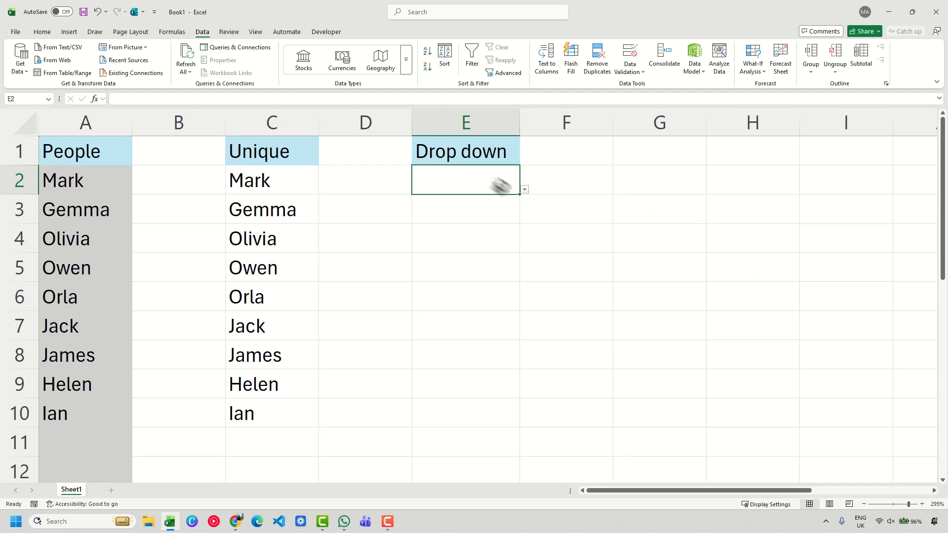
# Step: Choose the sixth name from the drop-down list in cell E2
pyautogui.click(525, 190)
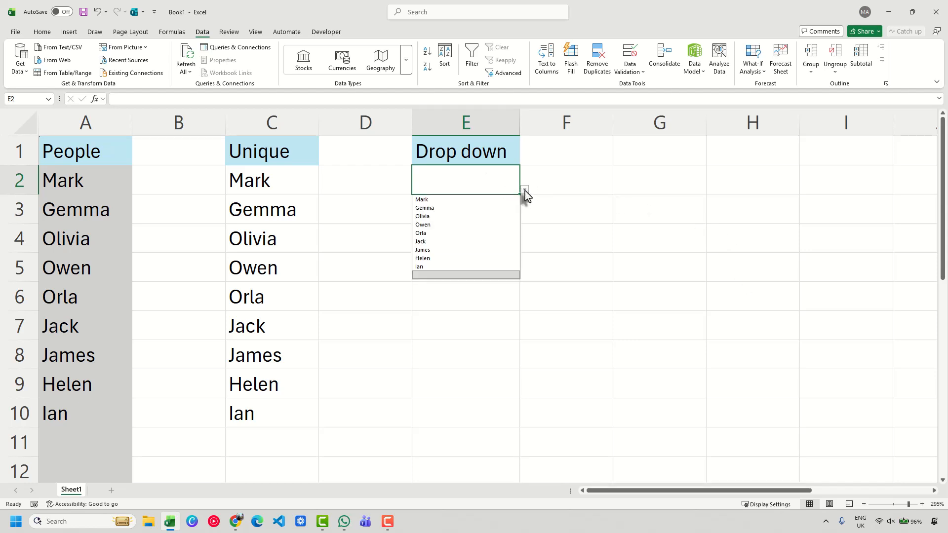
pyautogui.click(460, 247)
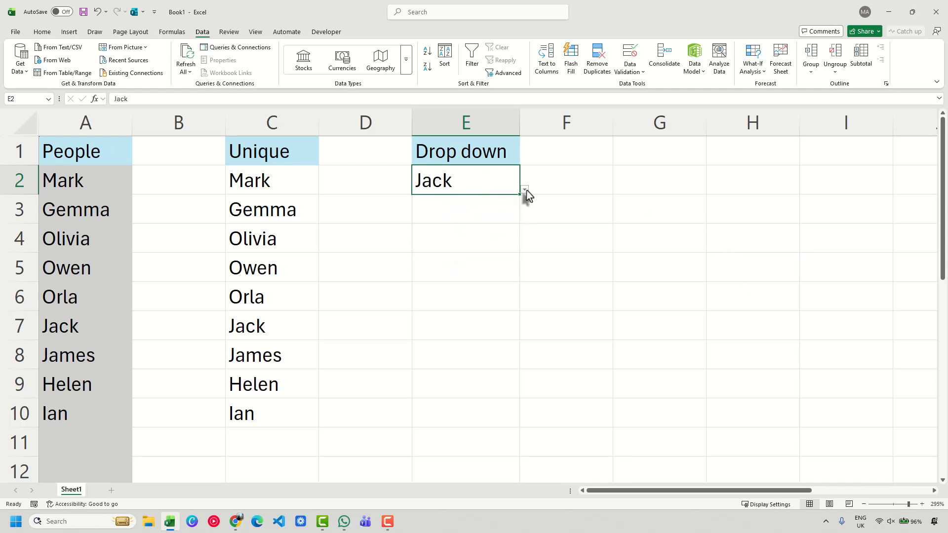
# Step: Delete the last two names from the People column, in cells A10 and A9
pyautogui.click(79, 440)
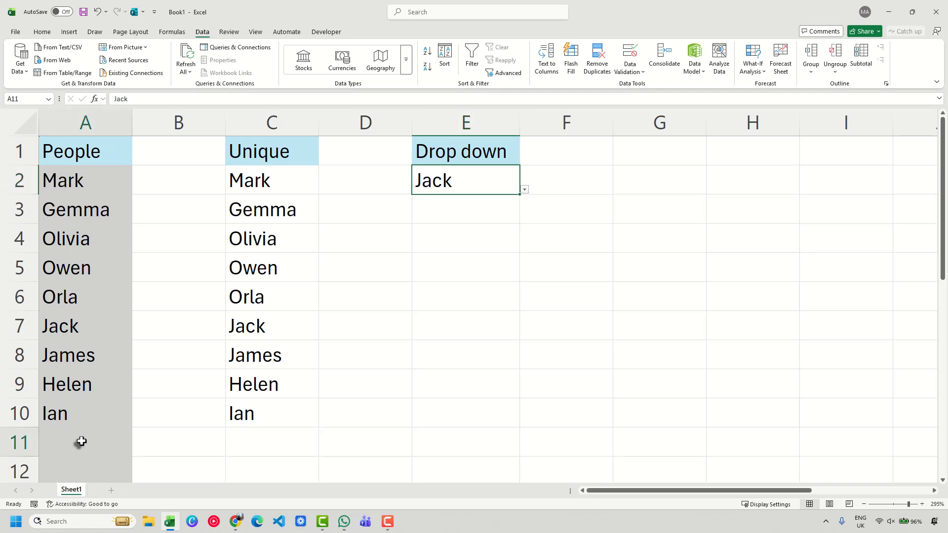
pyautogui.click(101, 413)
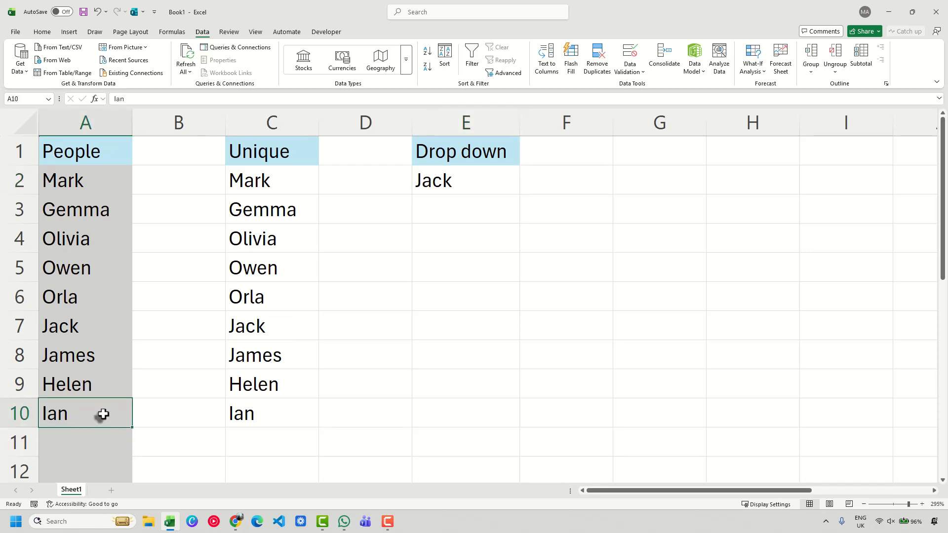
pyautogui.press('Delete')
pyautogui.click(91, 390)
pyautogui.press('Delete')
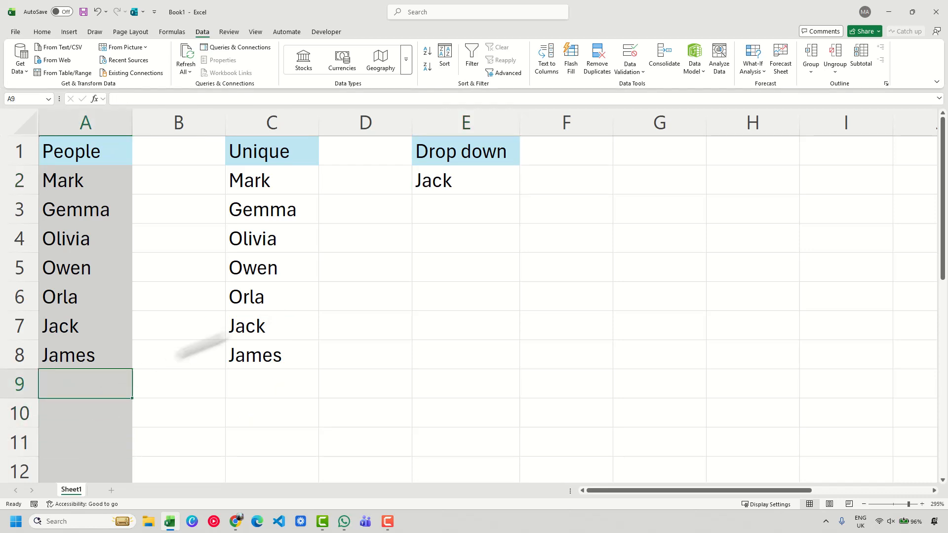
# Step: Check the names in the Unique column and in E2's drop-down list against the shortened People list
pyautogui.click(267, 186)
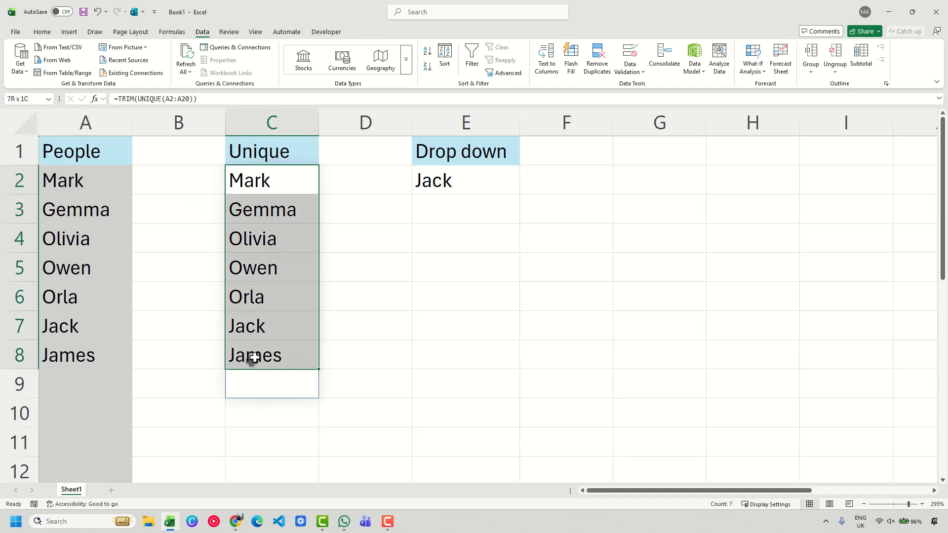
pyautogui.click(494, 185)
pyautogui.click(525, 190)
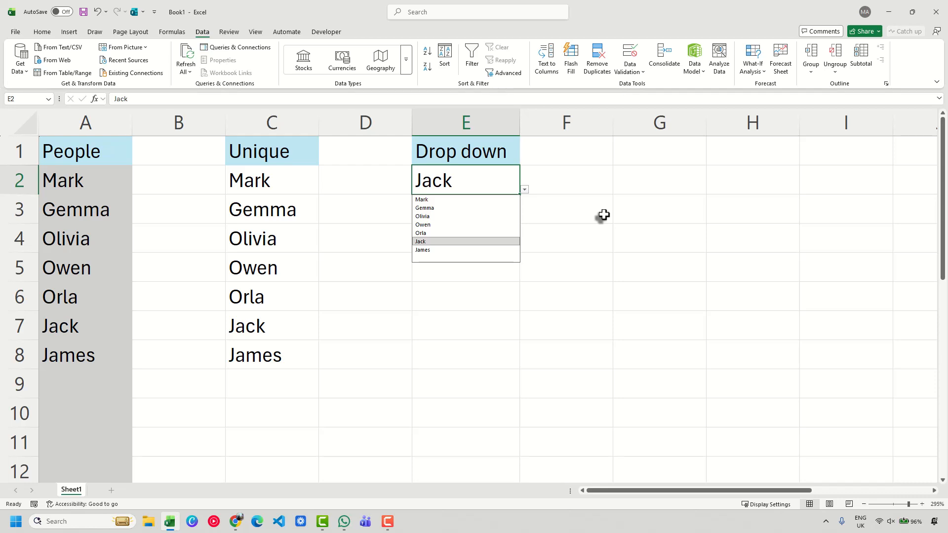
# Step: Add two new names at the end of the People column, in cells A9 and A10
pyautogui.click(85, 384)
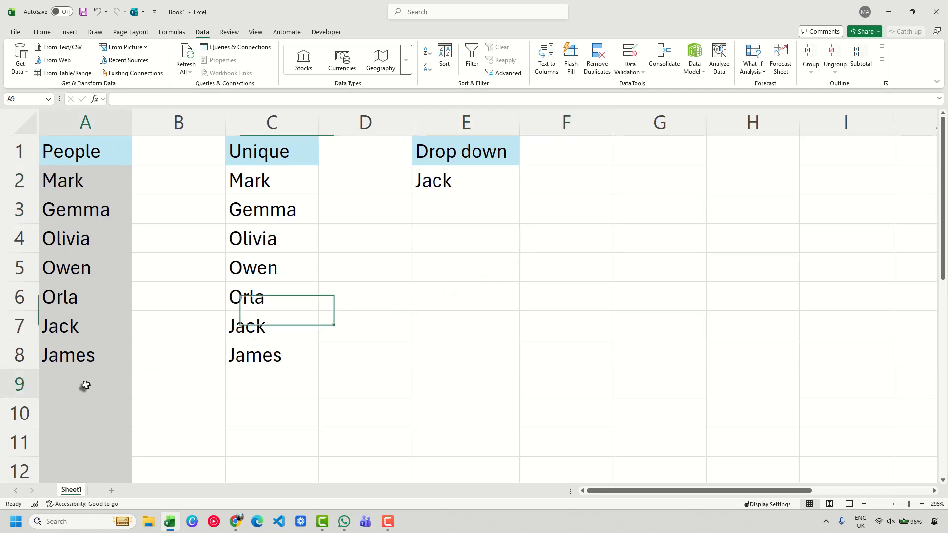
pyautogui.write('Andrew')
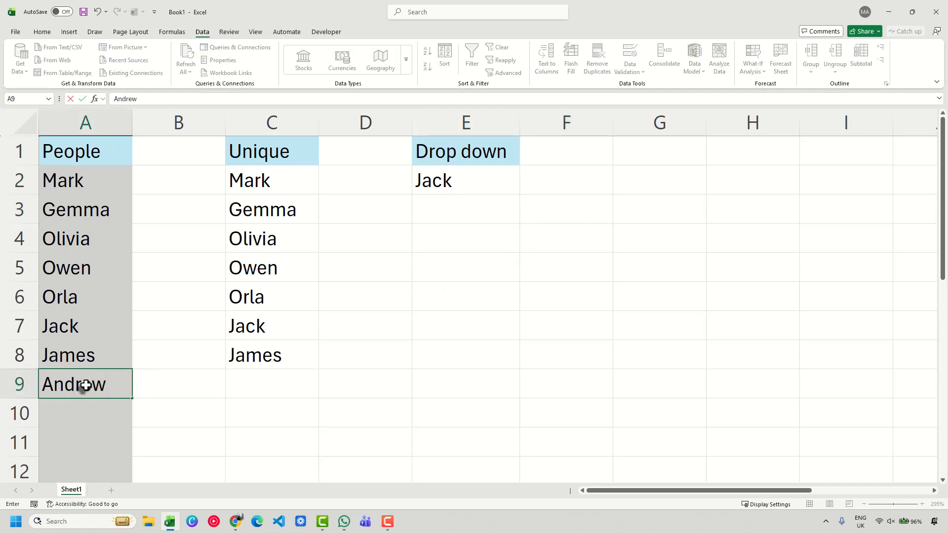
pyautogui.press('Return')
pyautogui.write('Angela')
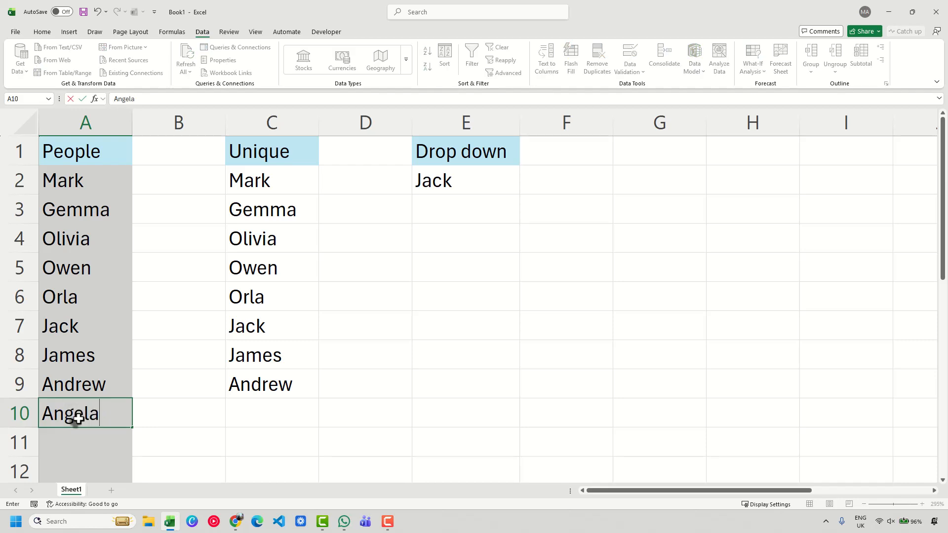
pyautogui.press('Return')
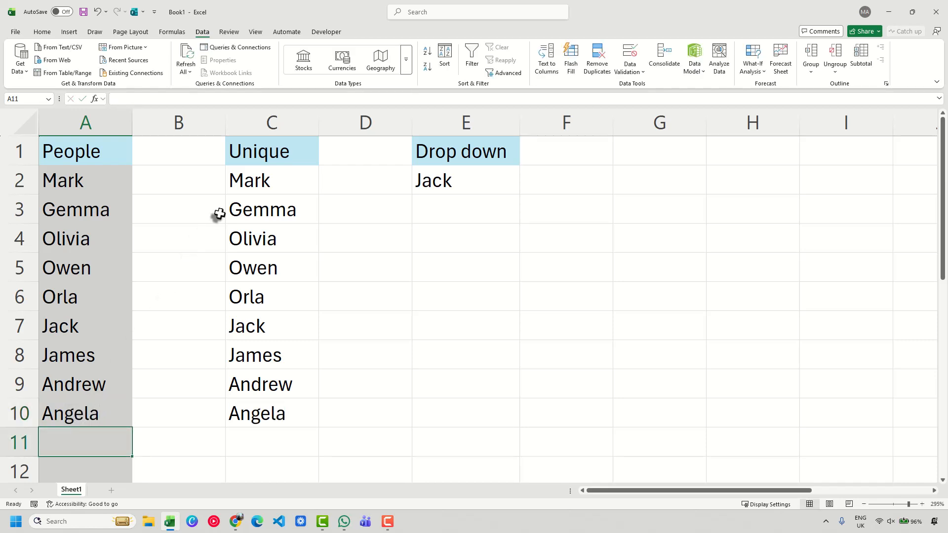
# Step: Choose the ninth name and then the second name from the drop-down list in cell E2
pyautogui.click(480, 190)
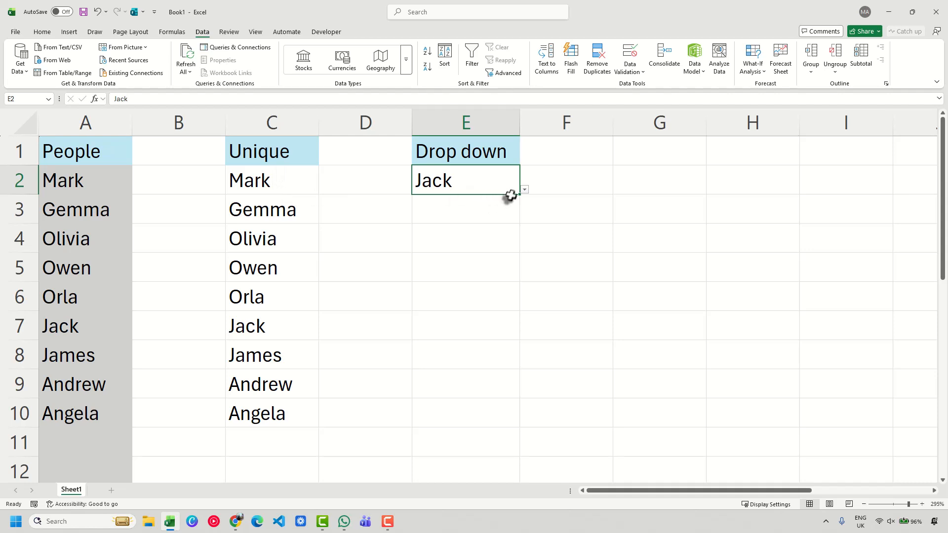
pyautogui.click(525, 190)
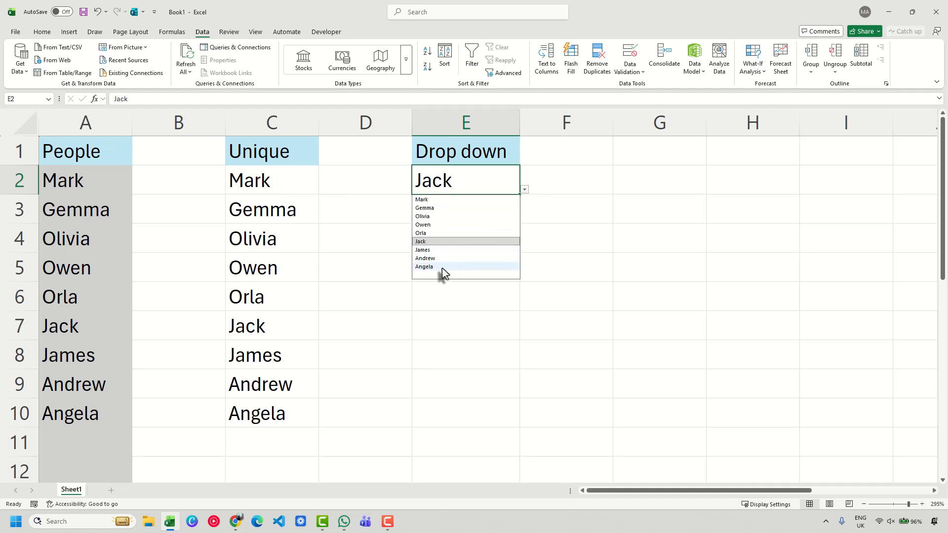
pyautogui.click(443, 267)
pyautogui.click(524, 190)
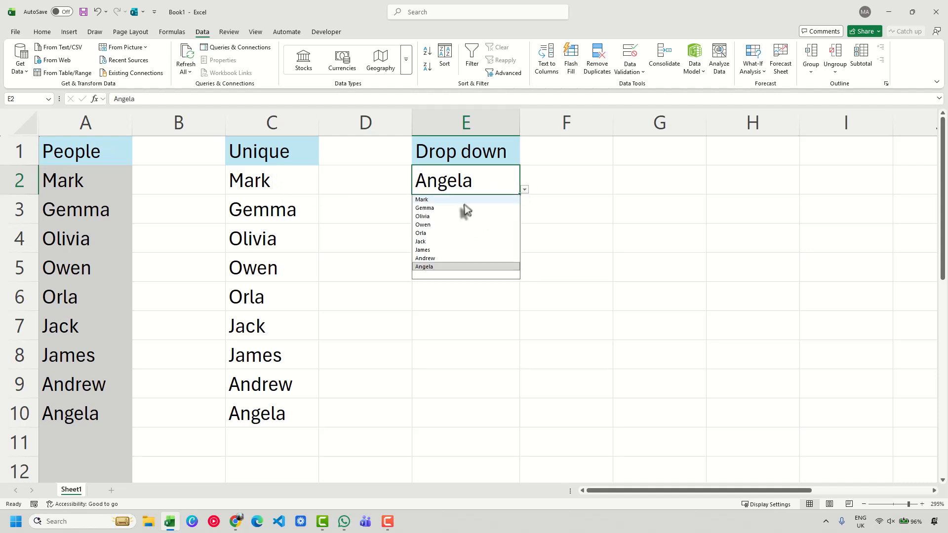
pyautogui.click(461, 213)
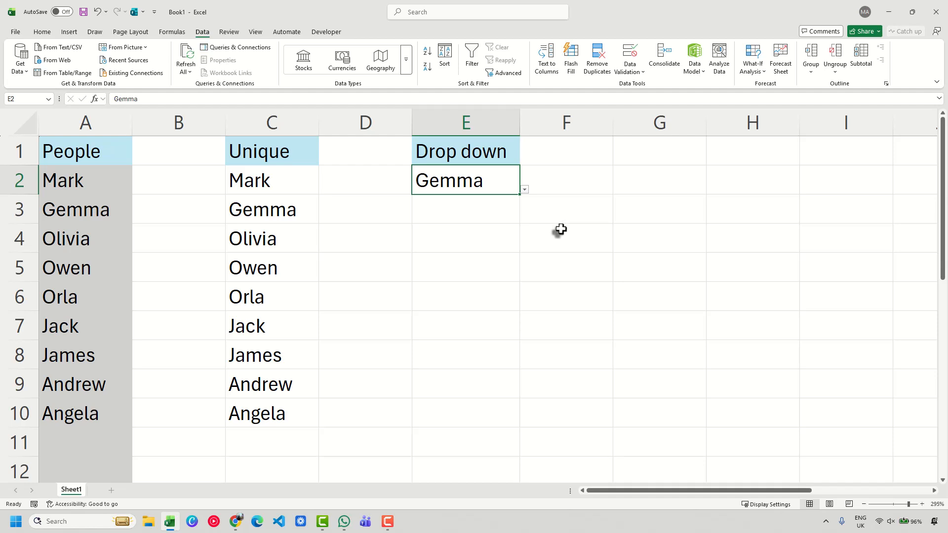
# Step: Copy the names in A2:A10 and paste them below the People list, starting at cell A11
pyautogui.scroll(-4, 117, 327)
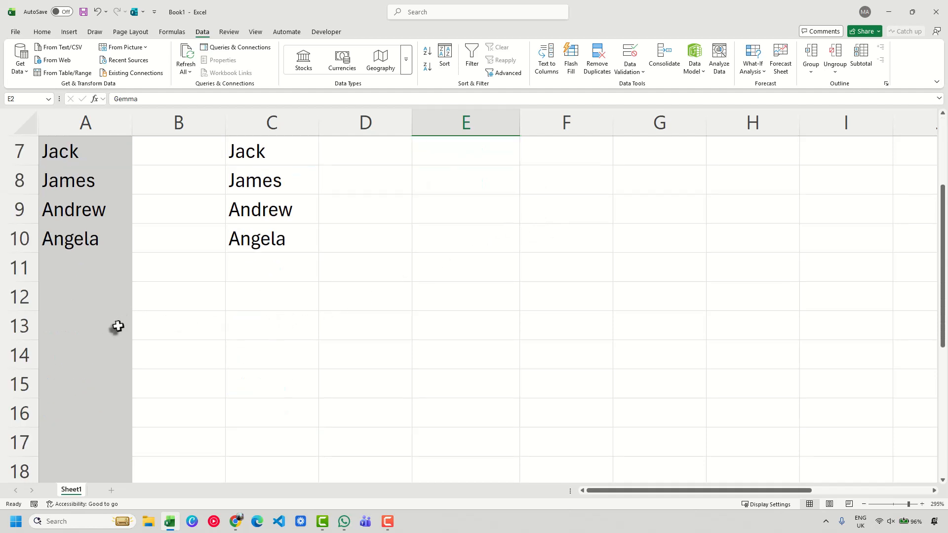
pyautogui.scroll(3, 108, 298)
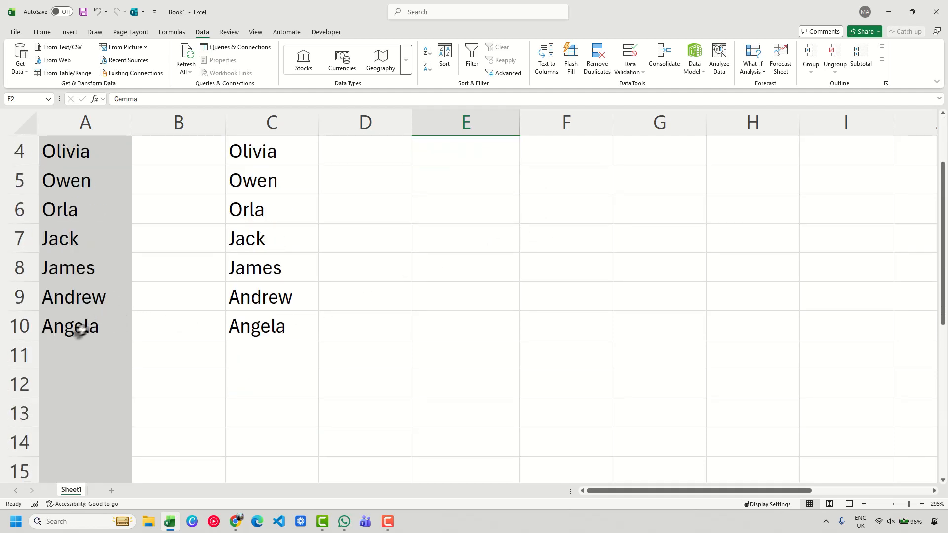
pyautogui.scroll(1, 79, 245)
pyautogui.moveTo(64, 185); pyautogui.dragTo(88, 422)
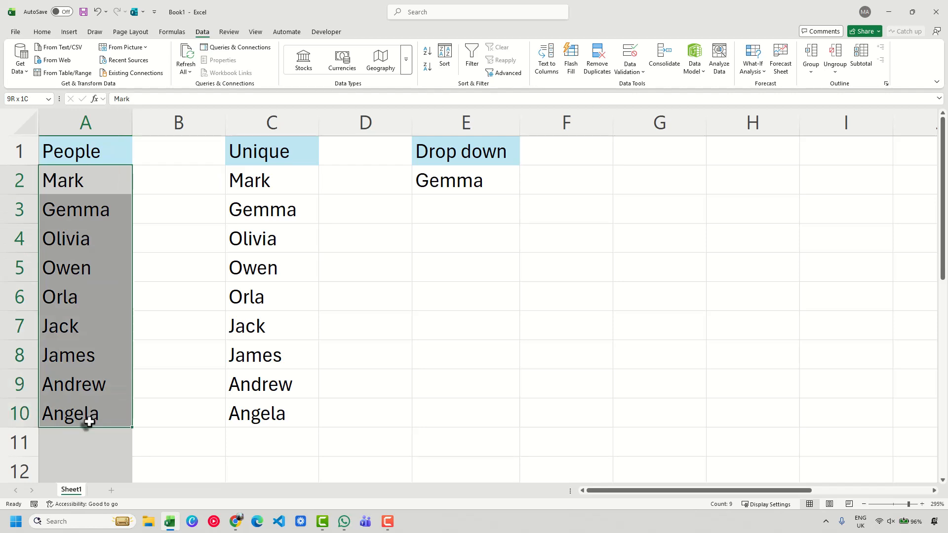
pyautogui.hotkey('ctrl', 'c')
pyautogui.click(74, 443)
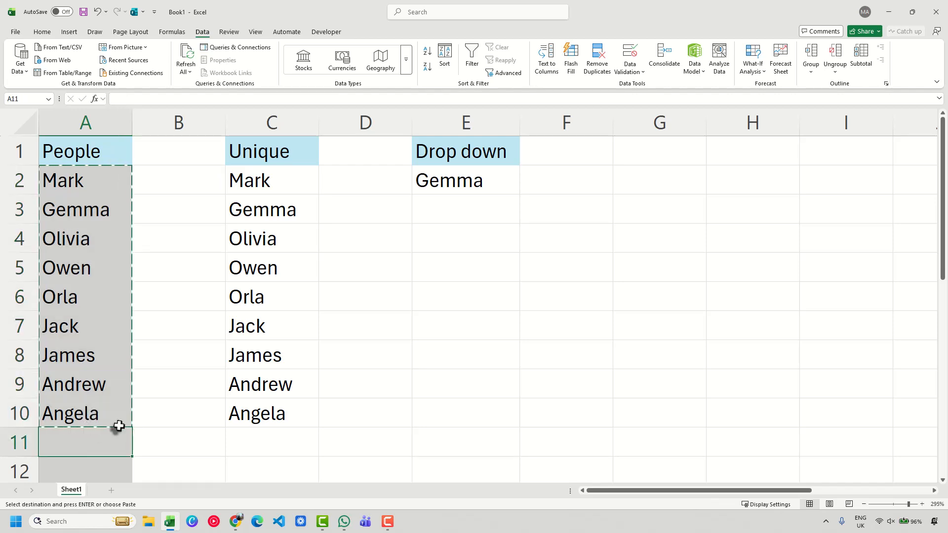
pyautogui.hotkey('ctrl', 'v')
# Step: Paste the copied names once more below the People list, starting at cell A20
pyautogui.scroll(-6, 102, 341)
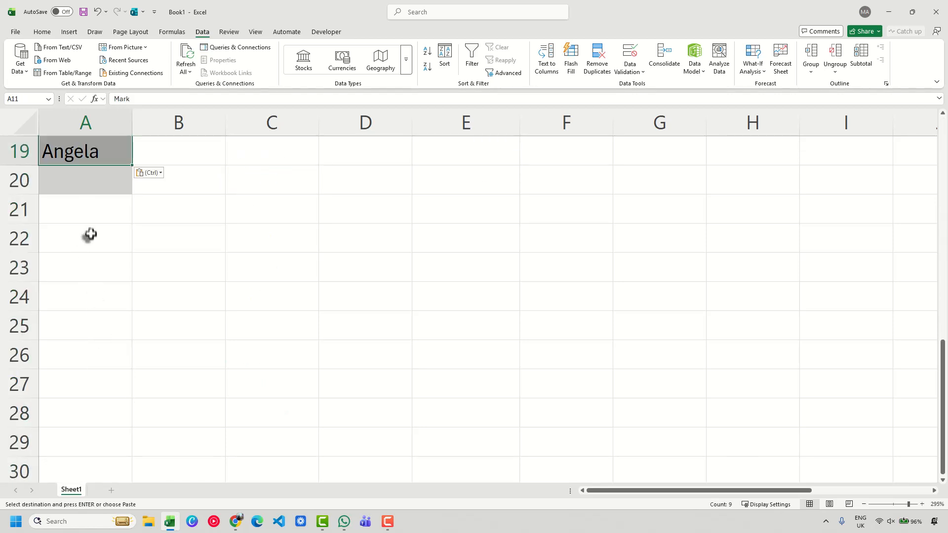
pyautogui.scroll(3, 84, 296)
pyautogui.scroll(-1, 78, 380)
pyautogui.click(80, 360)
pyautogui.hotkey('ctrl', 'v')
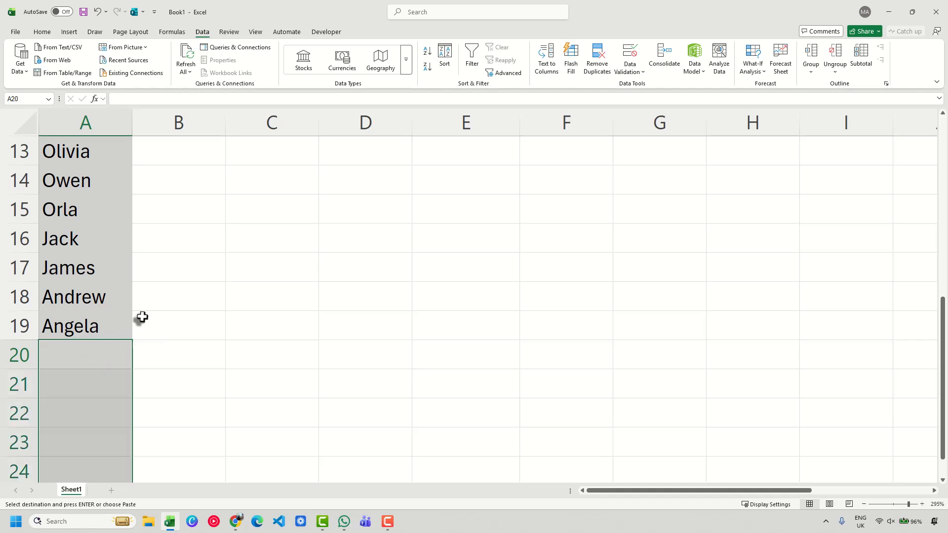
pyautogui.scroll(-5, 161, 306)
pyautogui.click(152, 307)
# Step: Replace the name in cell A21 with a new name that is not yet in the People column
pyautogui.scroll(6, 227, 330)
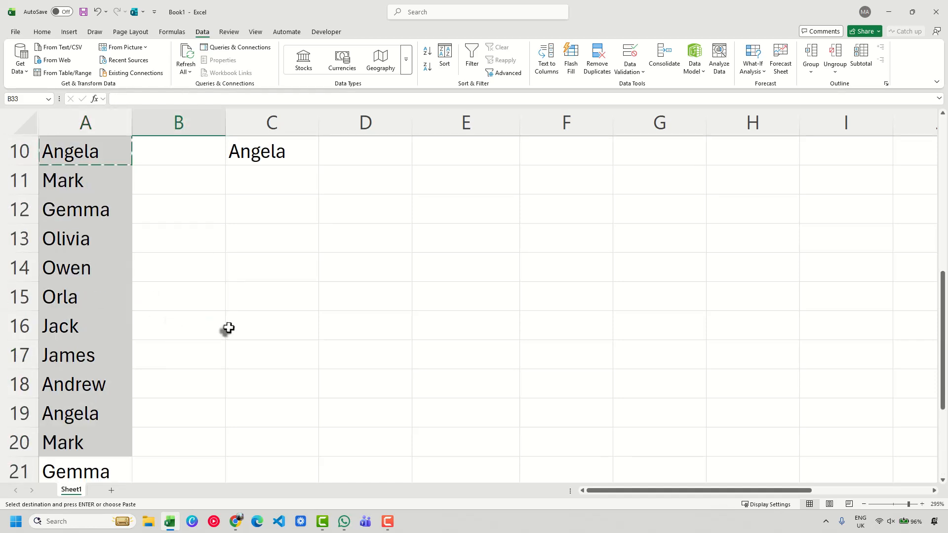
pyautogui.scroll(3, 277, 296)
pyautogui.scroll(-4, 178, 370)
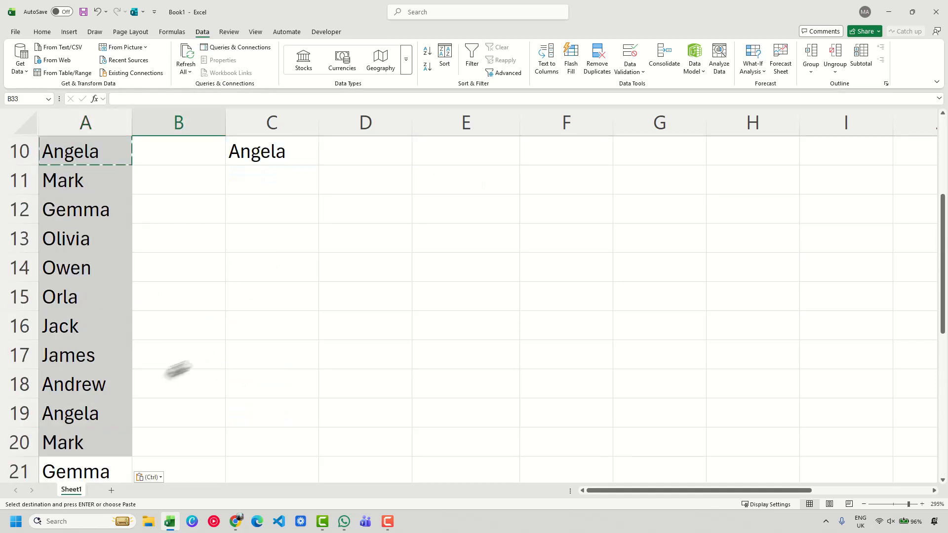
pyautogui.click(89, 385)
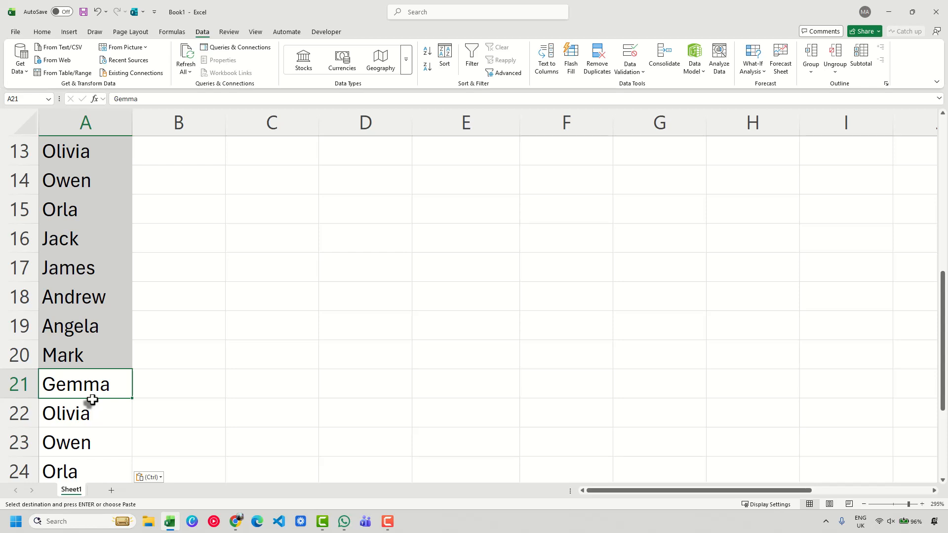
pyautogui.write('Pedro')
pyautogui.press('Return')
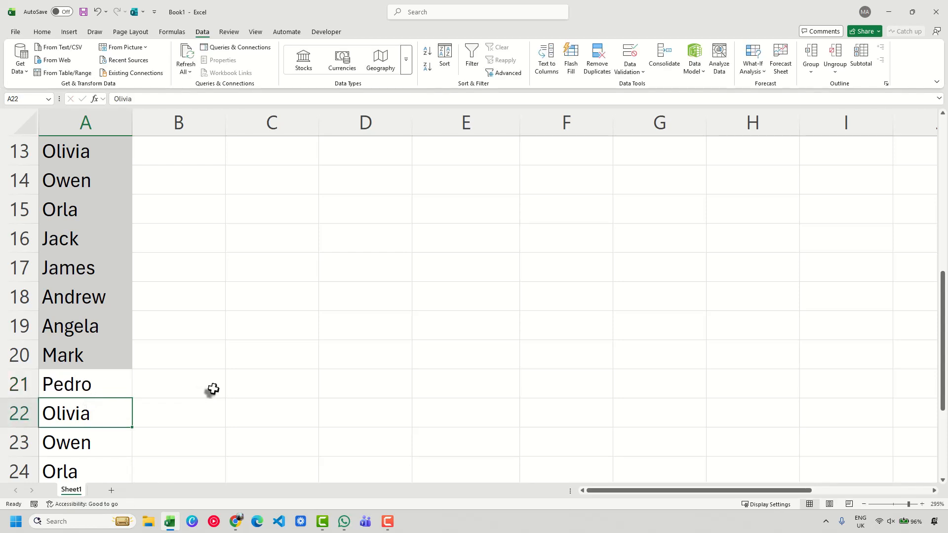
# Step: Extend the range in cell C2's formula so that it reads =TRIM(UNIQUE(A2:A28))
pyautogui.scroll(4, 269, 301)
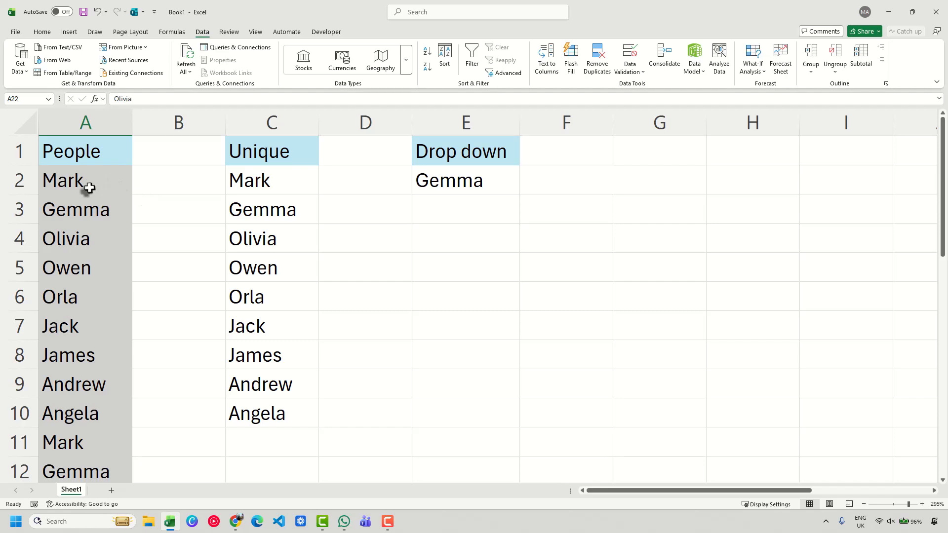
pyautogui.scroll(-7, 98, 212)
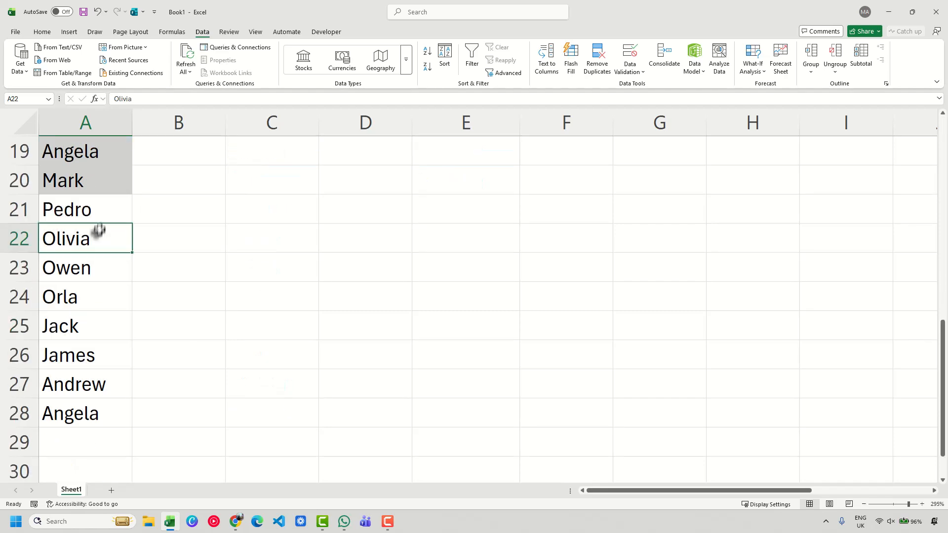
pyautogui.scroll(7, 112, 254)
pyautogui.click(265, 186)
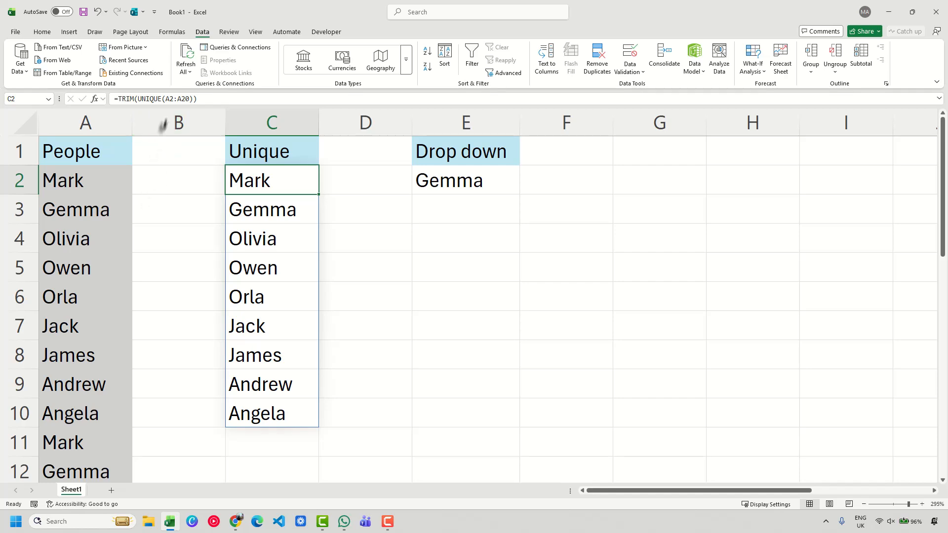
pyautogui.scroll(-5, 128, 265)
pyautogui.scroll(-2, 87, 335)
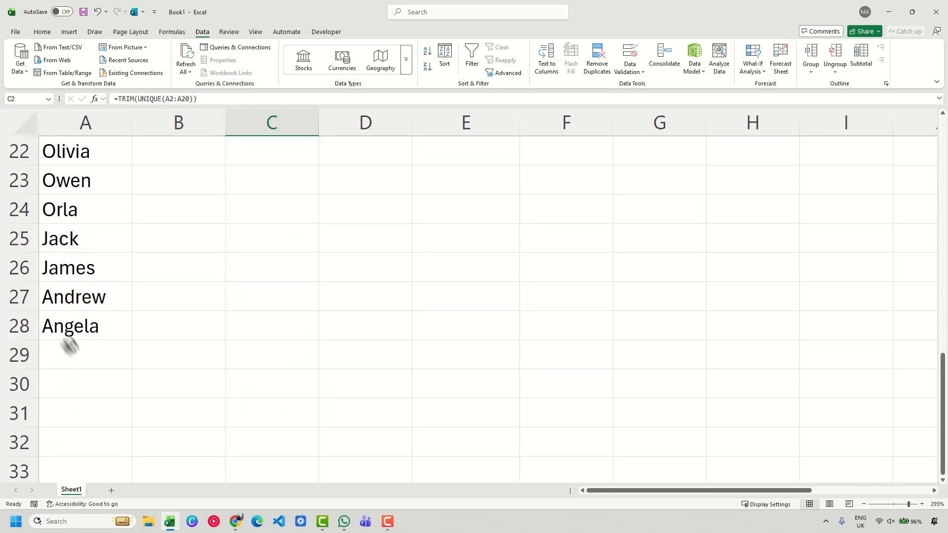
pyautogui.scroll(7, 148, 330)
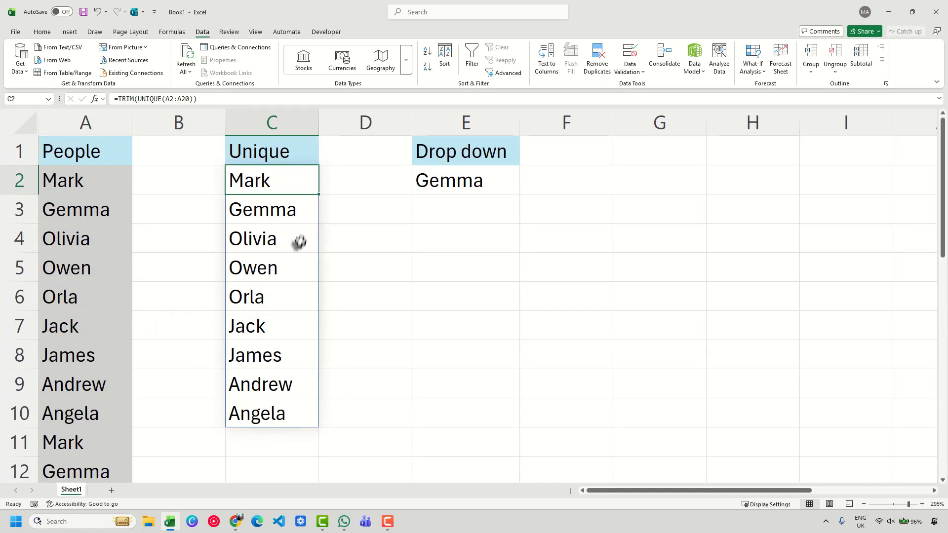
pyautogui.click(188, 100)
pyautogui.press('BackSpace')
pyautogui.write('8')
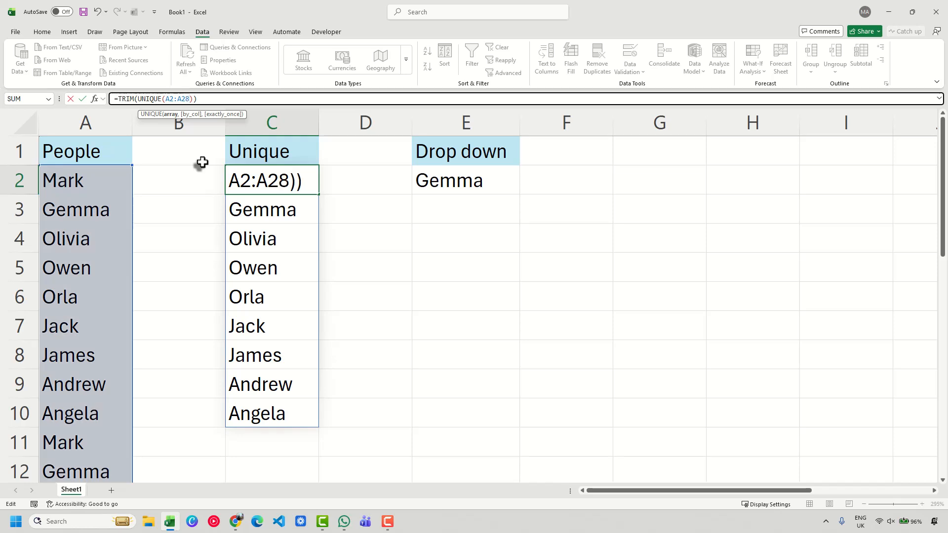
pyautogui.press('Return')
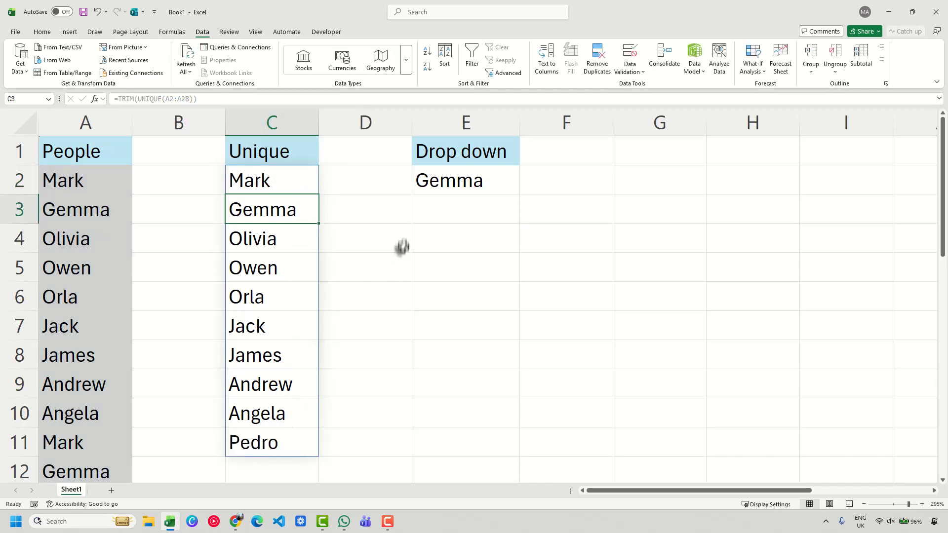
# Step: Apply the grey fill colour of the People list to cells A21:A28
pyautogui.scroll(-5, 97, 371)
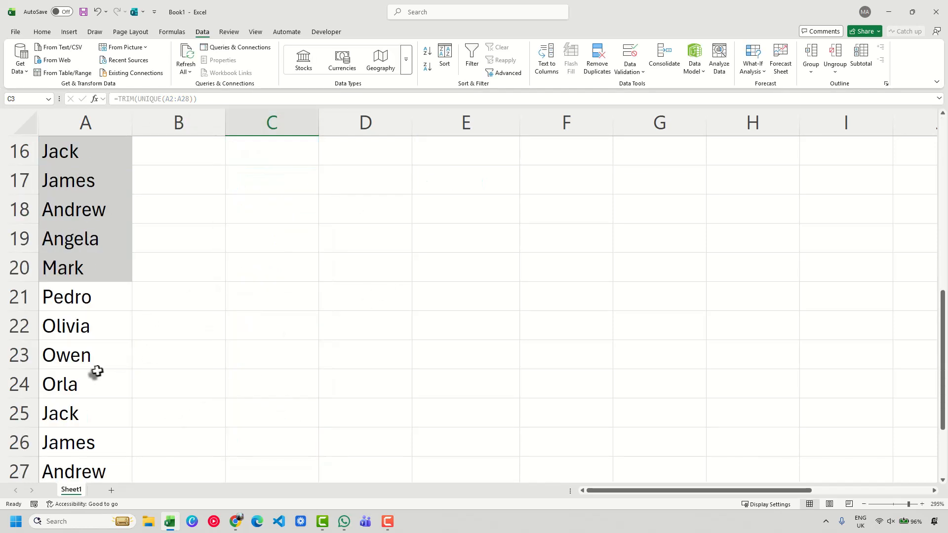
pyautogui.moveTo(91, 295); pyautogui.dragTo(91, 404)
pyautogui.click(42, 31)
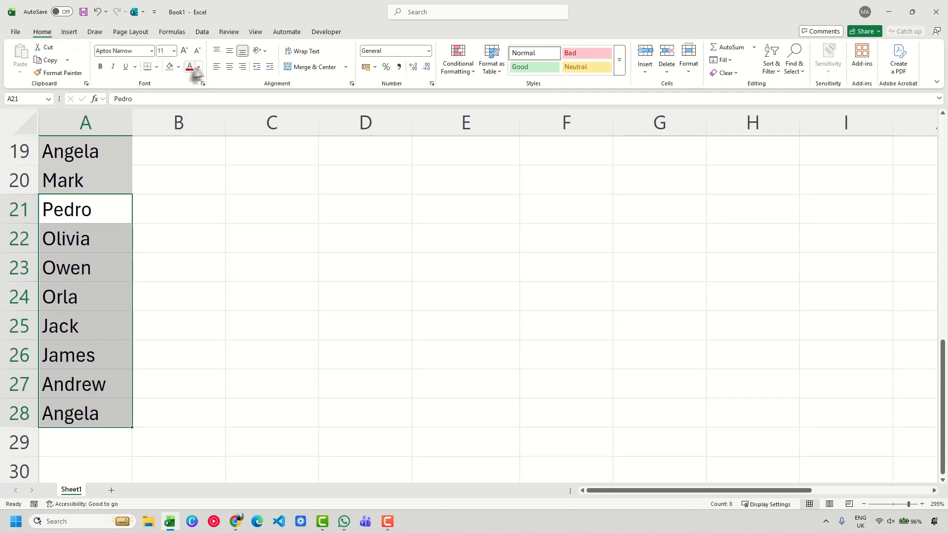
pyautogui.click(170, 69)
pyautogui.click(346, 293)
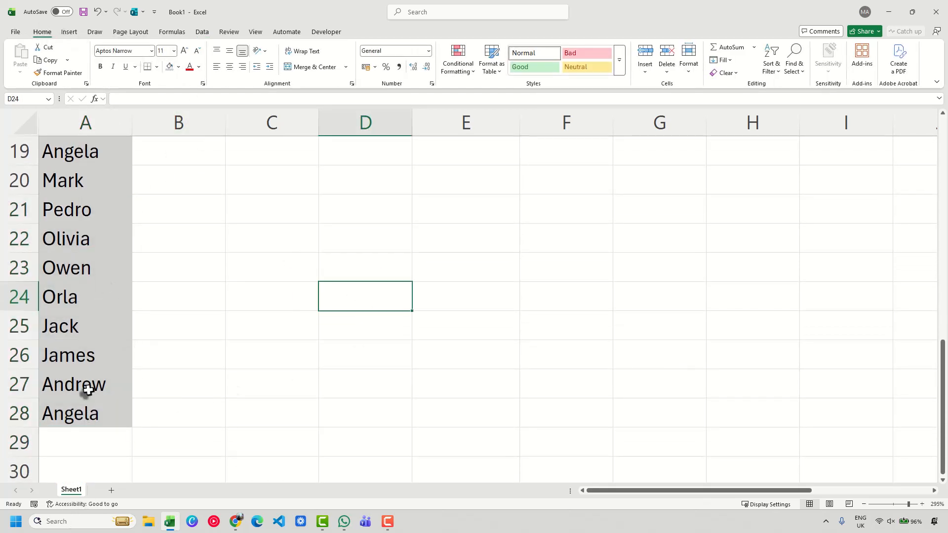
# Step: Choose the tenth name, the newly added one, from the drop-down list in cell E2
pyautogui.scroll(6, 346, 324)
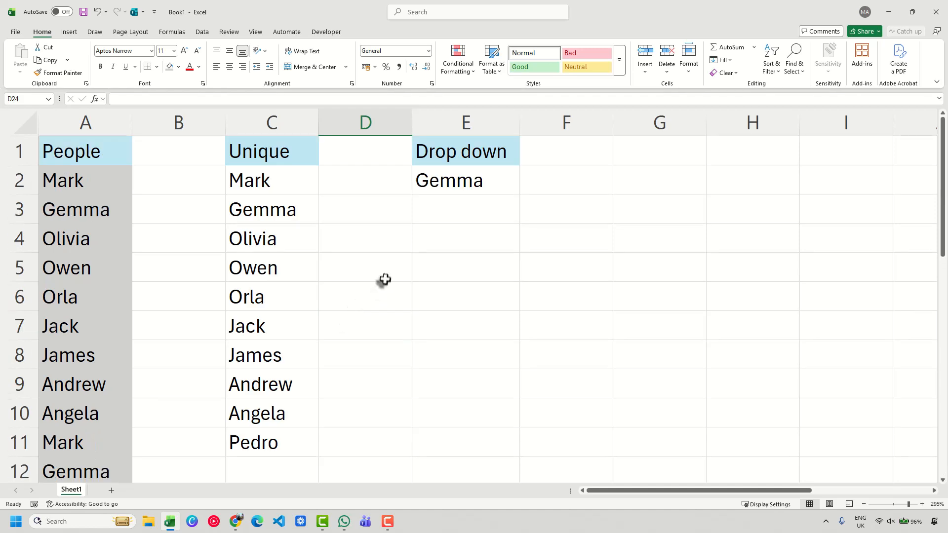
pyautogui.click(469, 192)
pyautogui.click(524, 190)
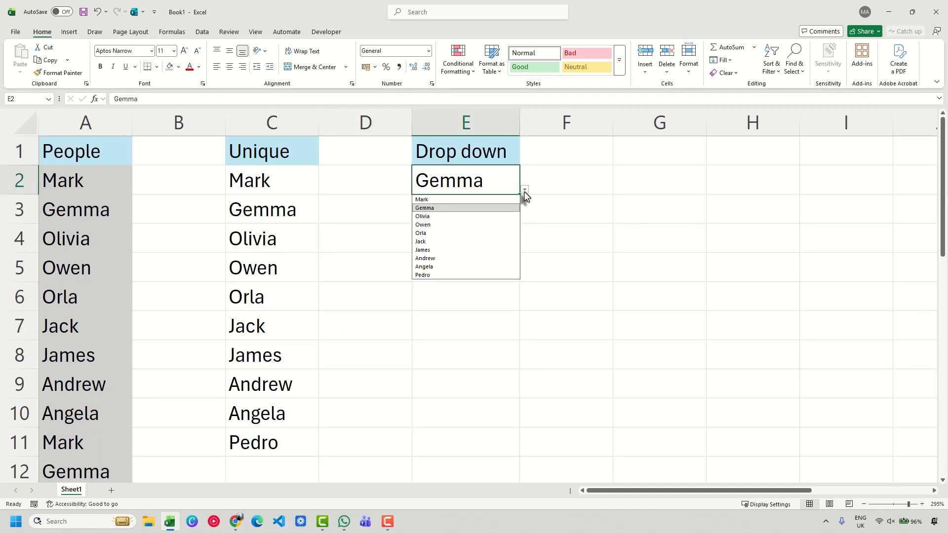
pyautogui.click(434, 275)
pyautogui.click(576, 244)
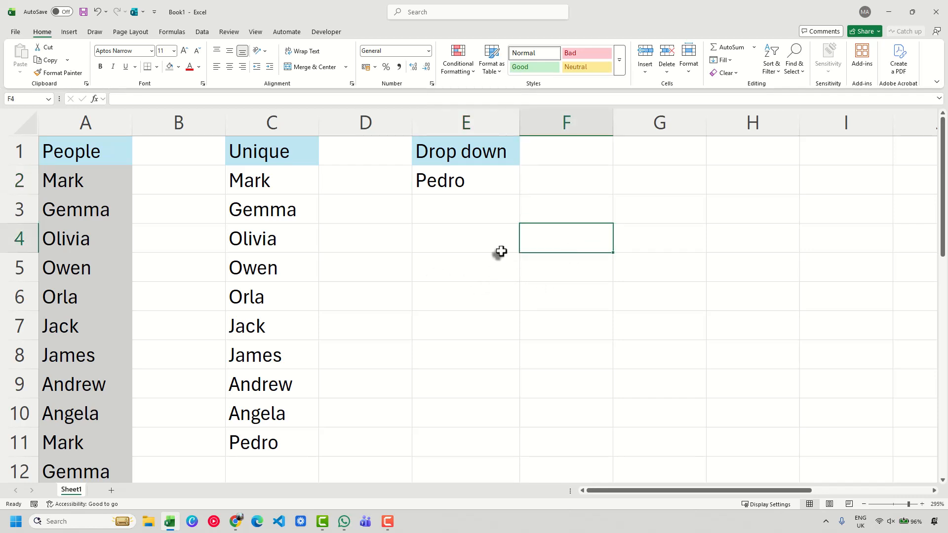
# Step: Review the names offered in cell E2's drop-down list without changing the selection
pyautogui.click(452, 179)
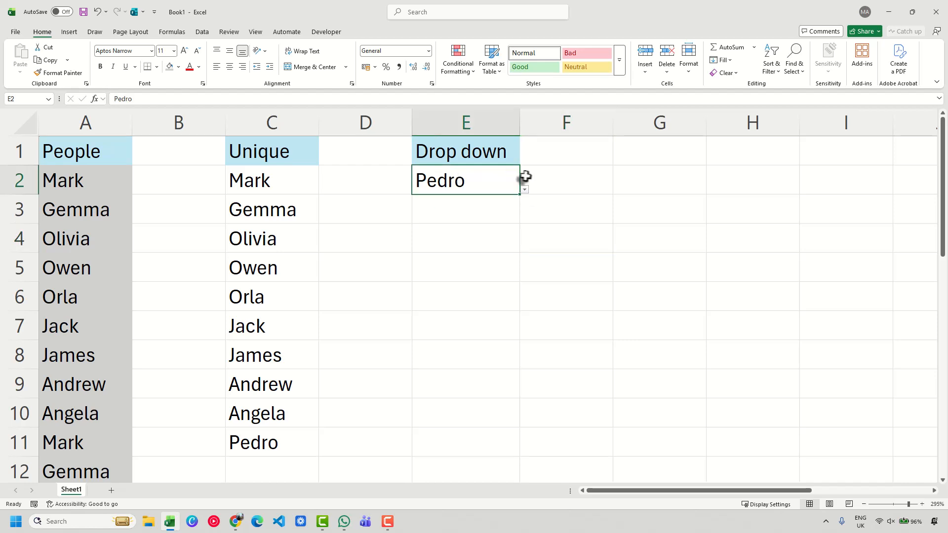
pyautogui.click(524, 191)
pyautogui.click(352, 259)
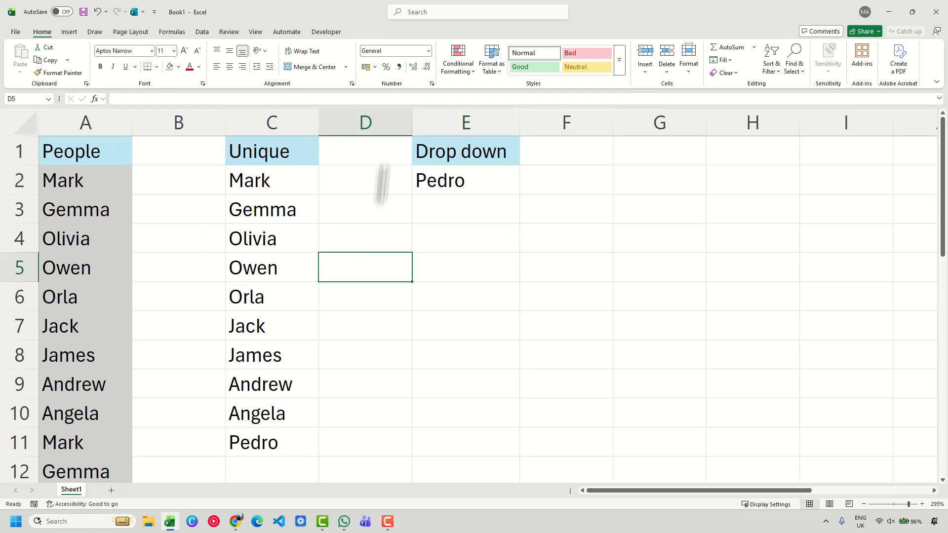